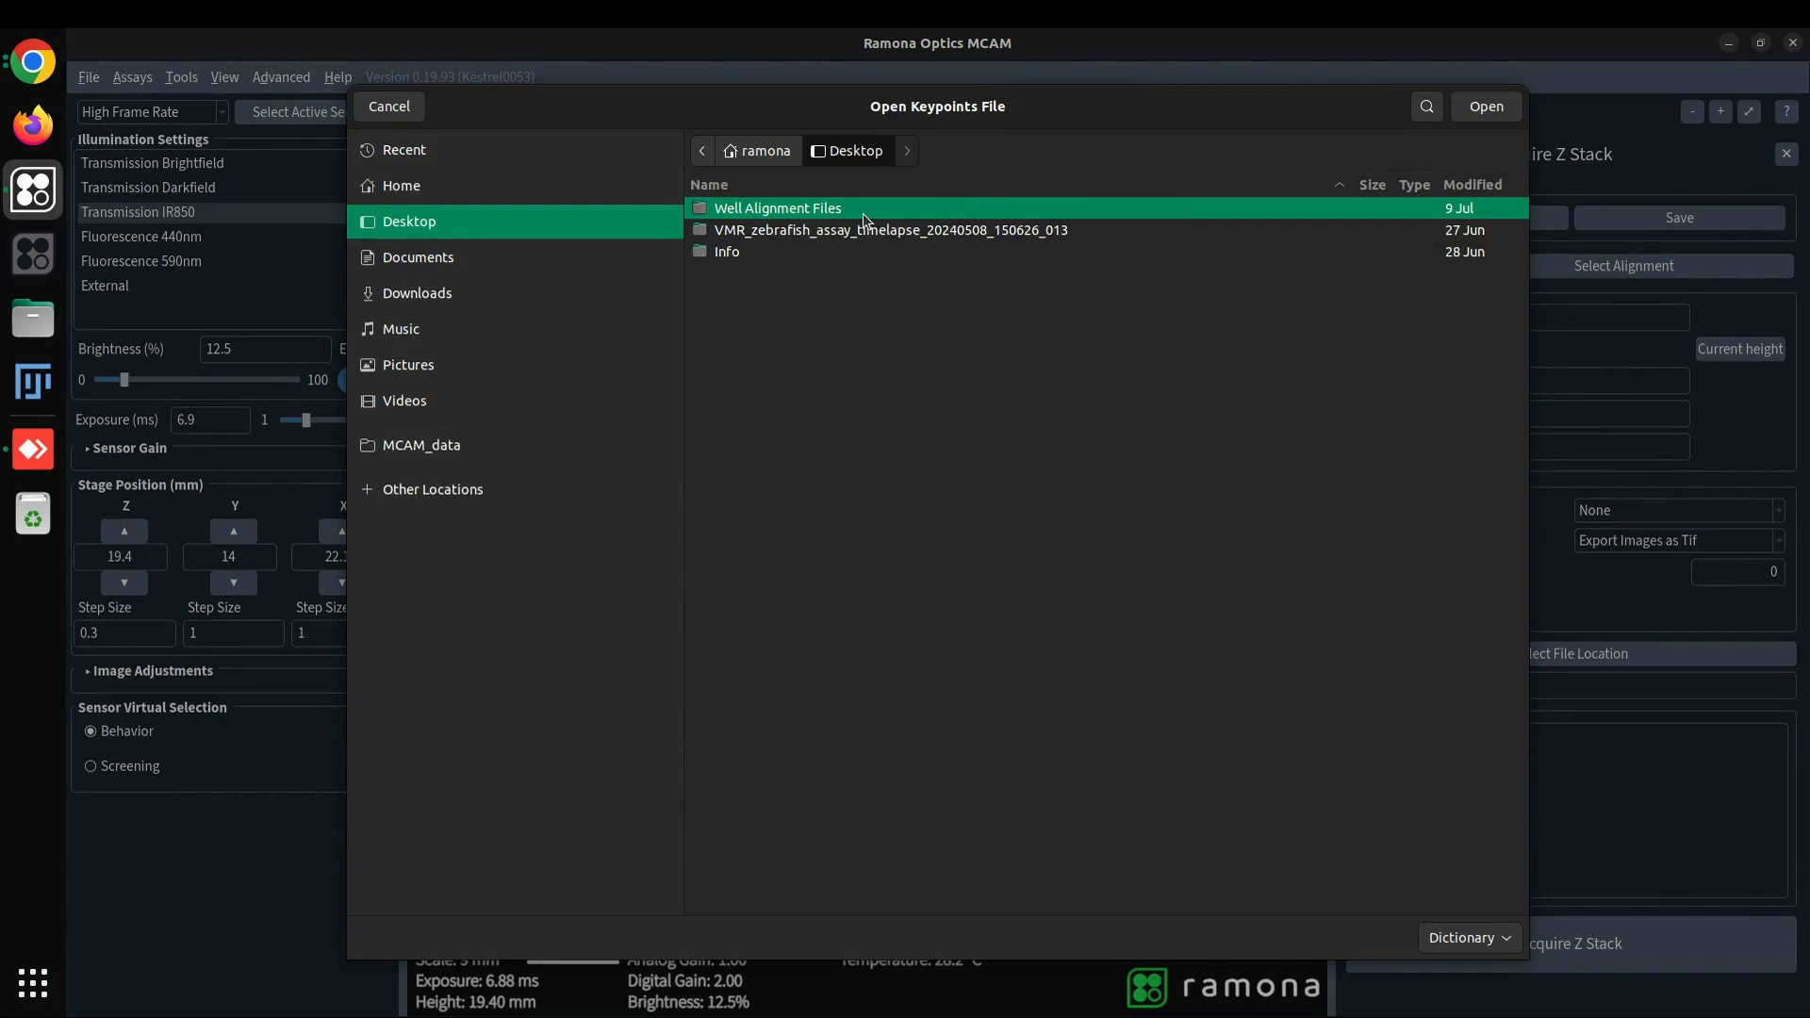
Load the well alignment file 96_Well_Plate_keypoints_Kestrel0053.json from the Well Alignment Files folder on the desktop.
double_click(862, 214)
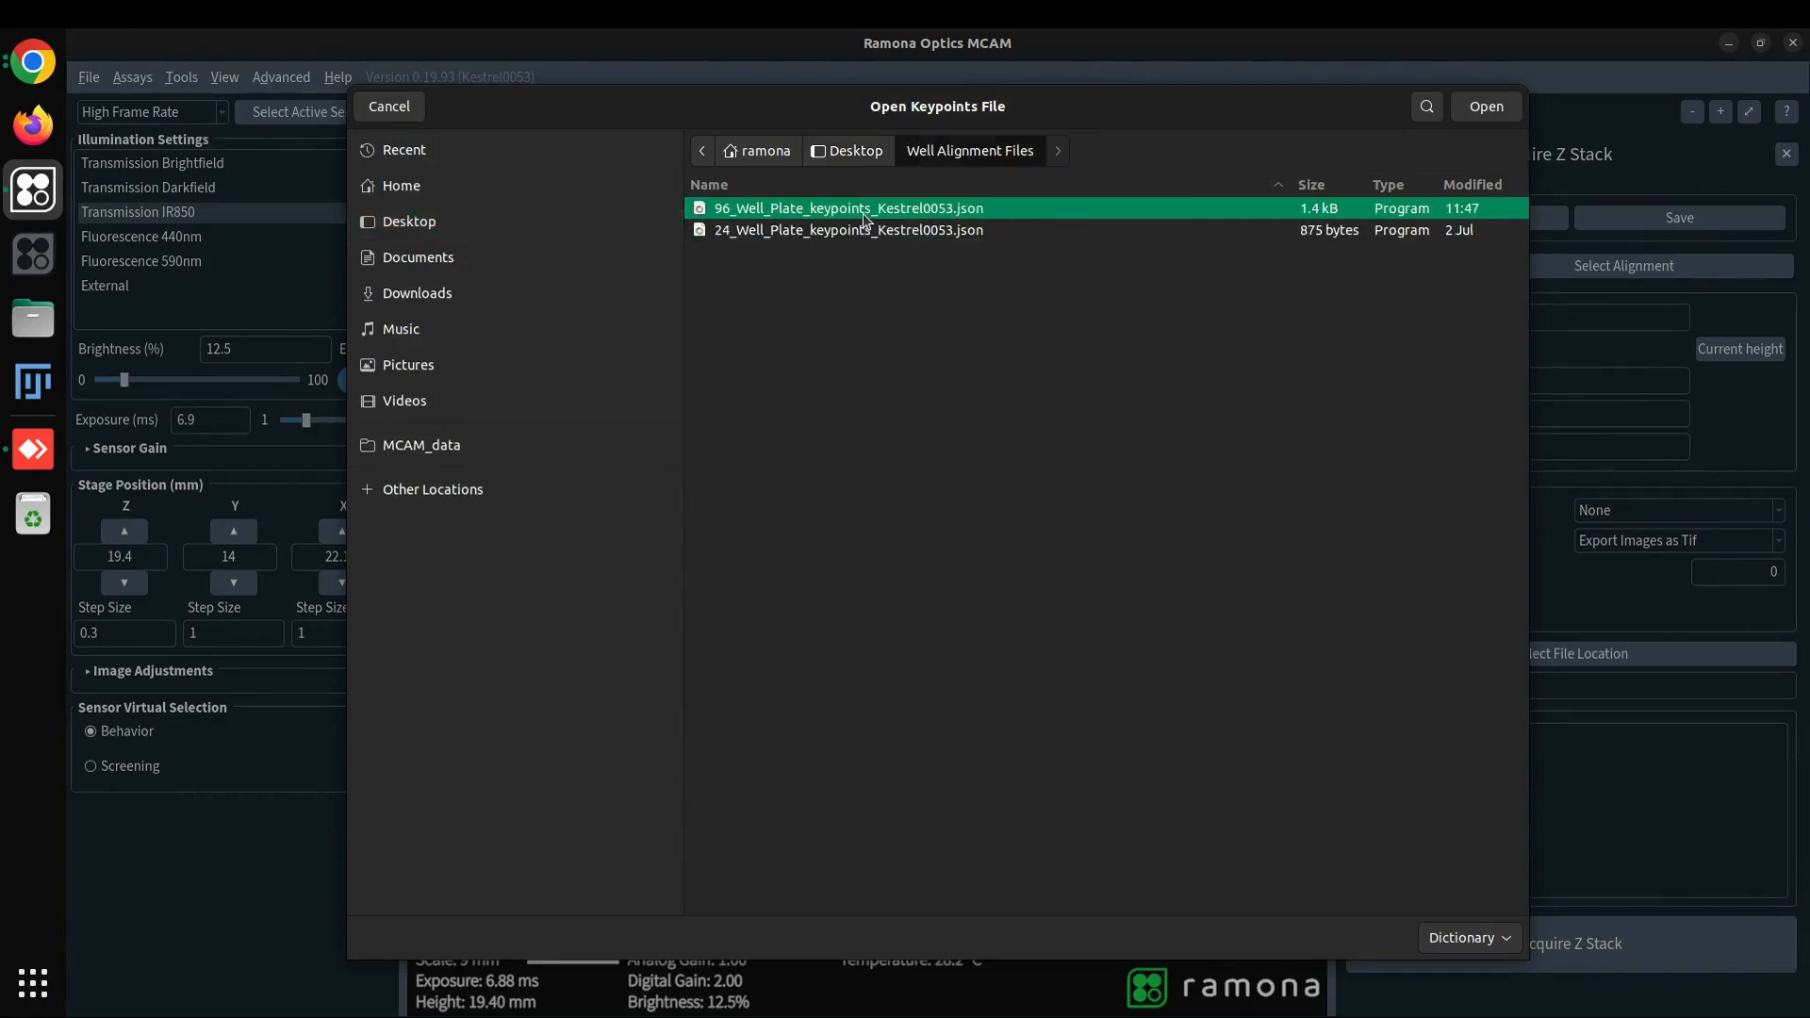
double_click(1026, 209)
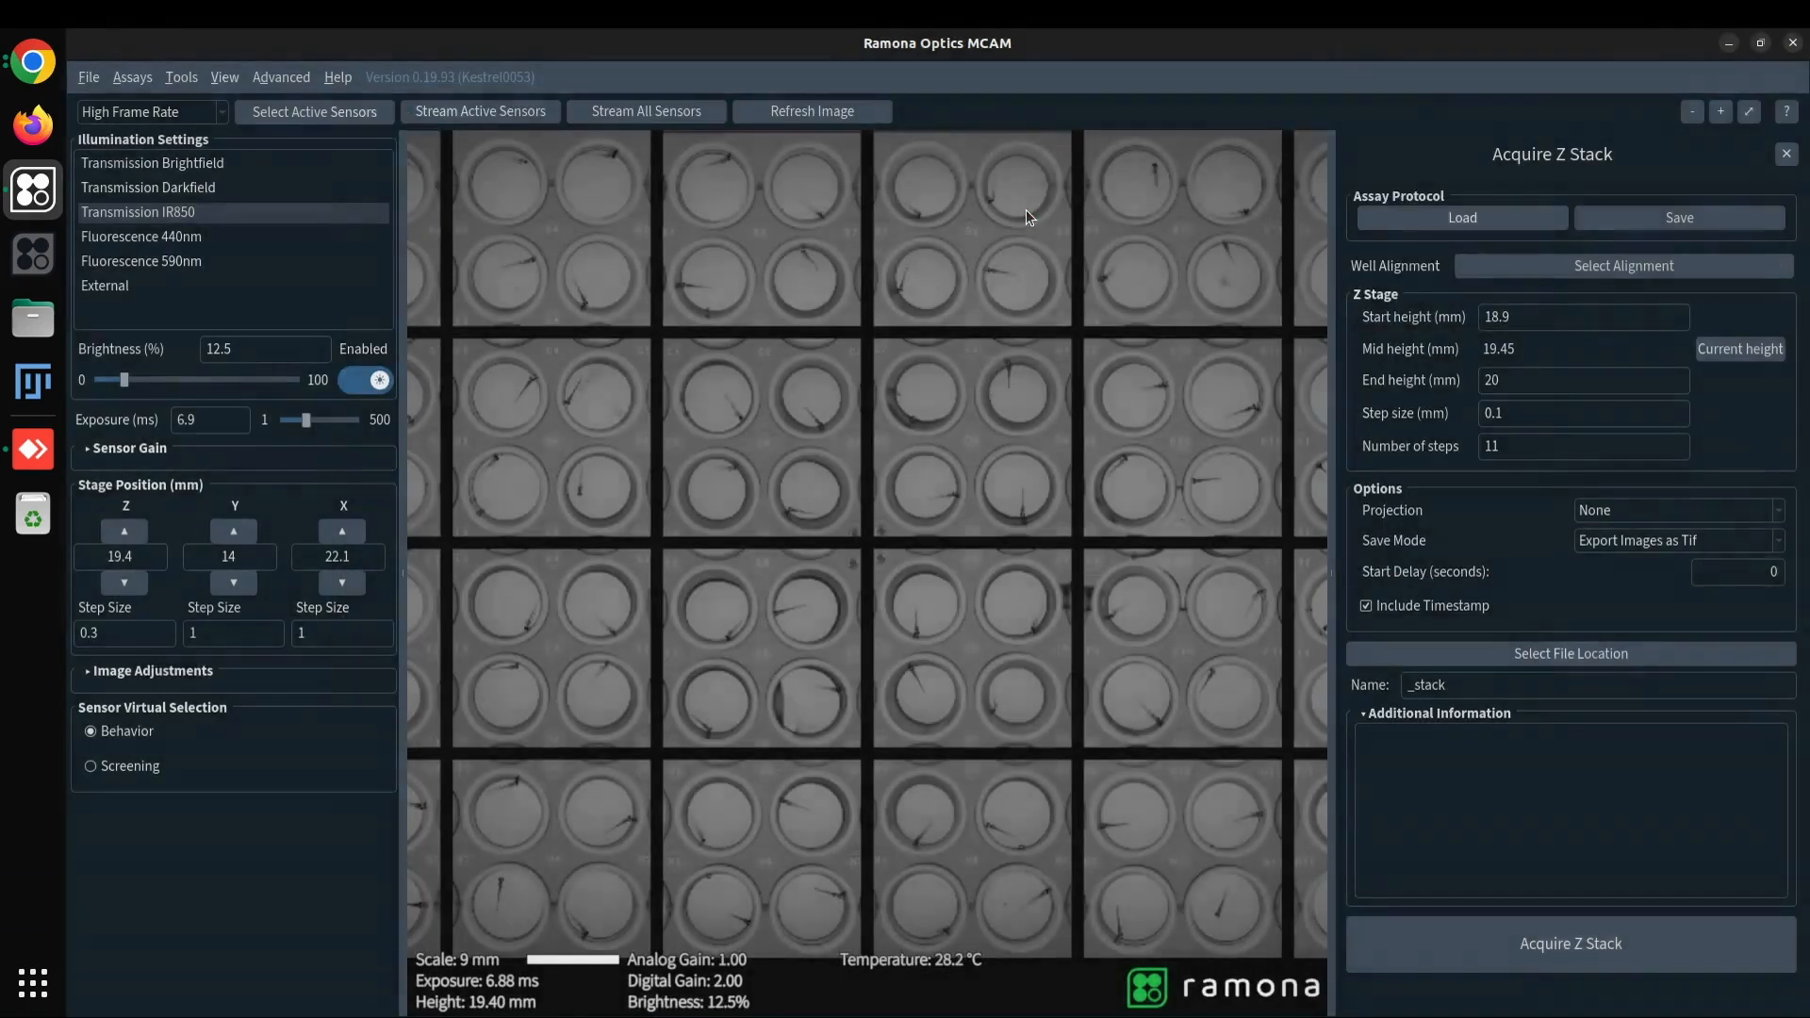
scroll(1084, 573, "down", 5)
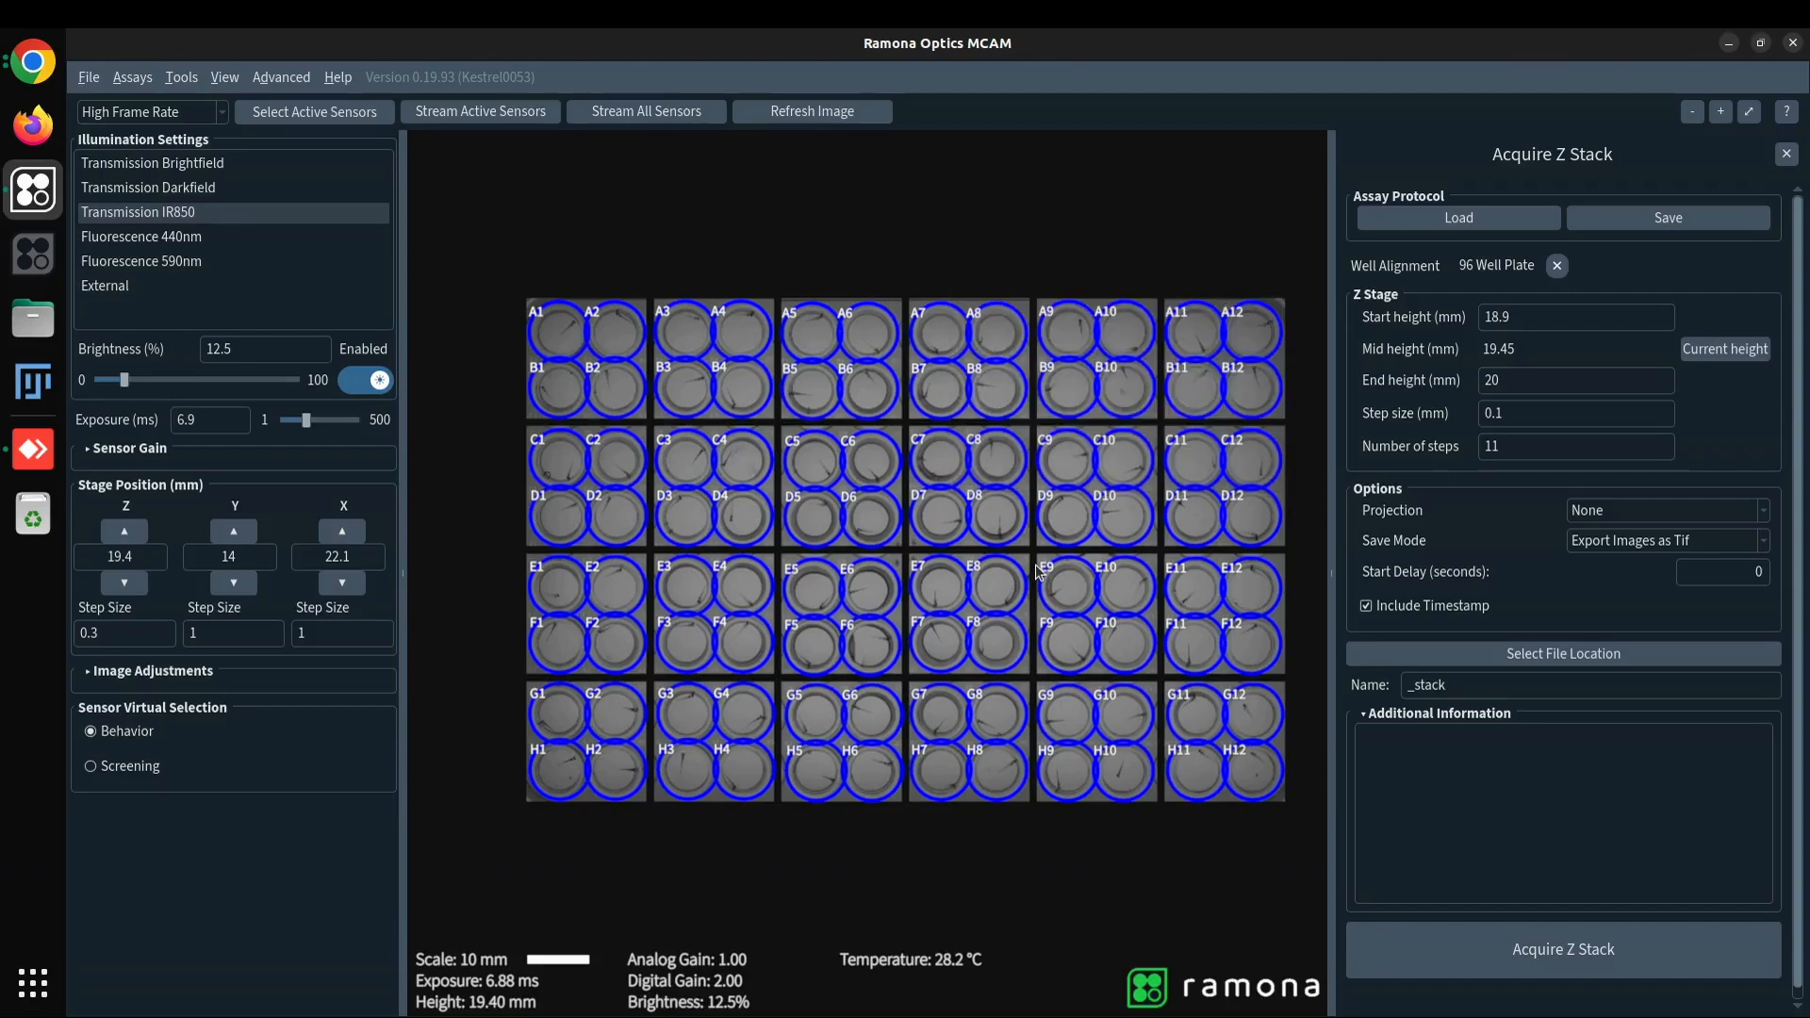
Set the file location for the Z stack to MCAM_data and name the acquisition test_z_stack.
left_click(1452, 652)
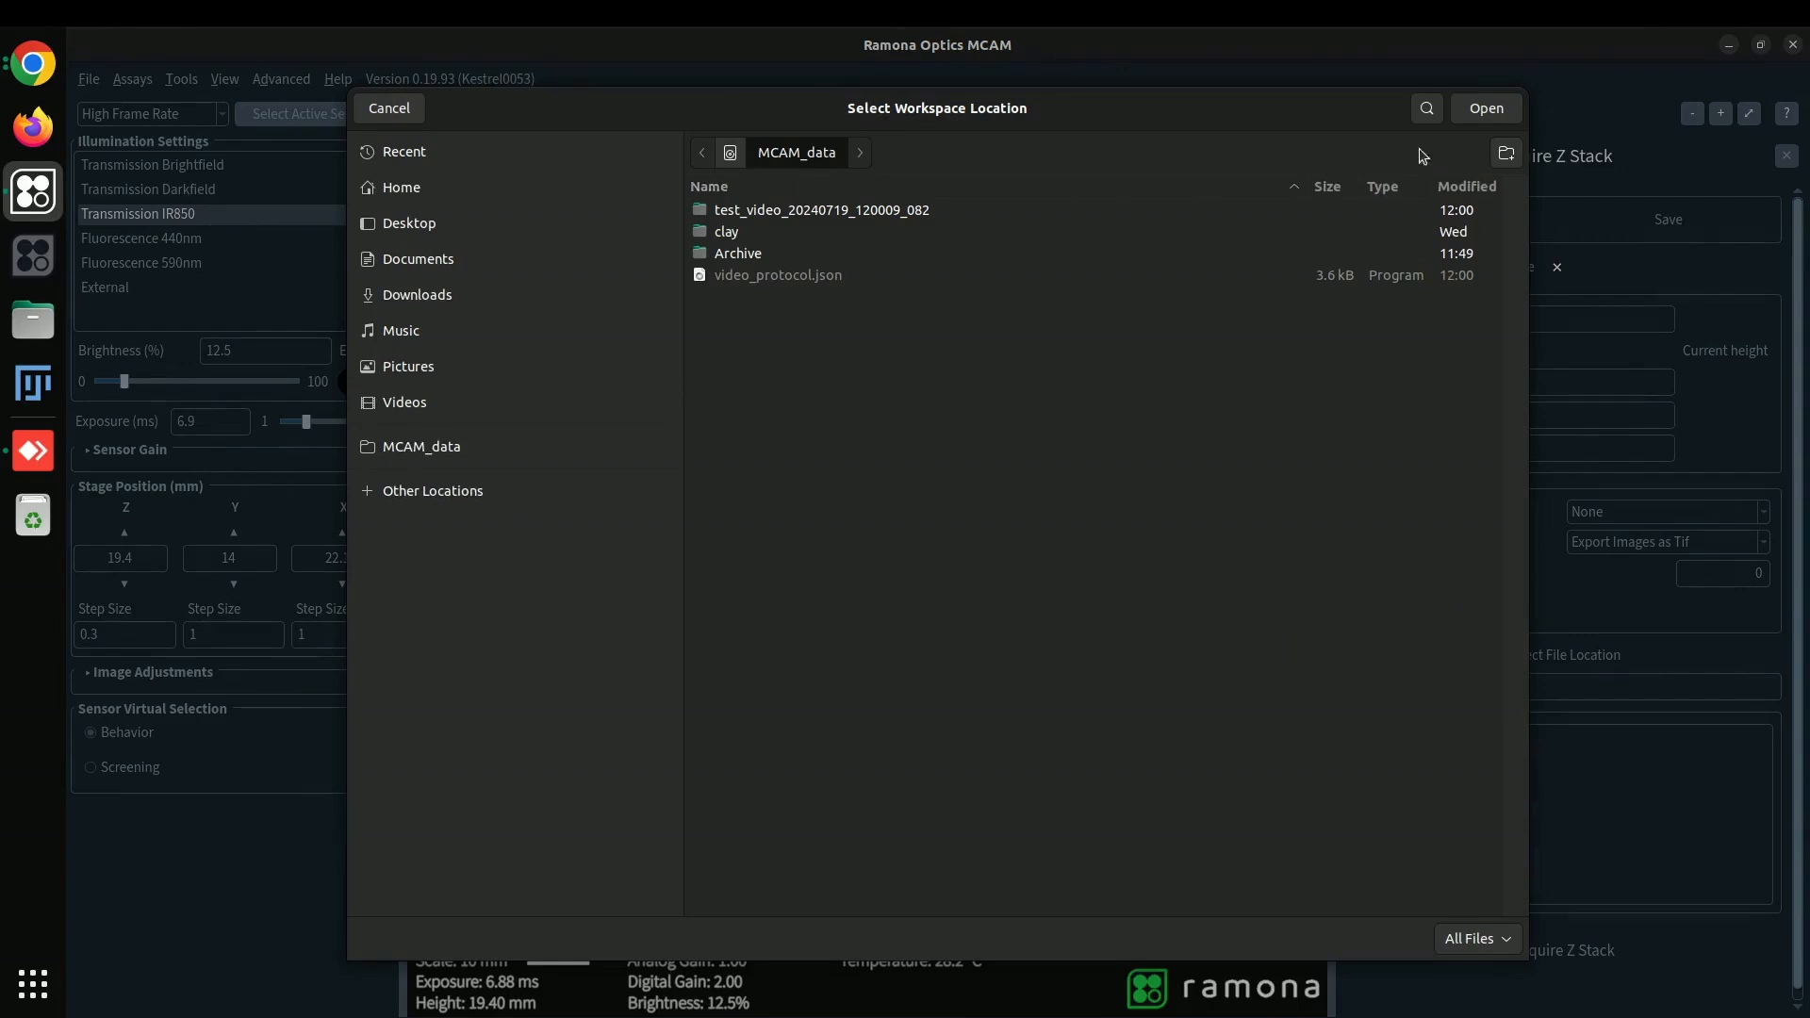
left_click(1478, 111)
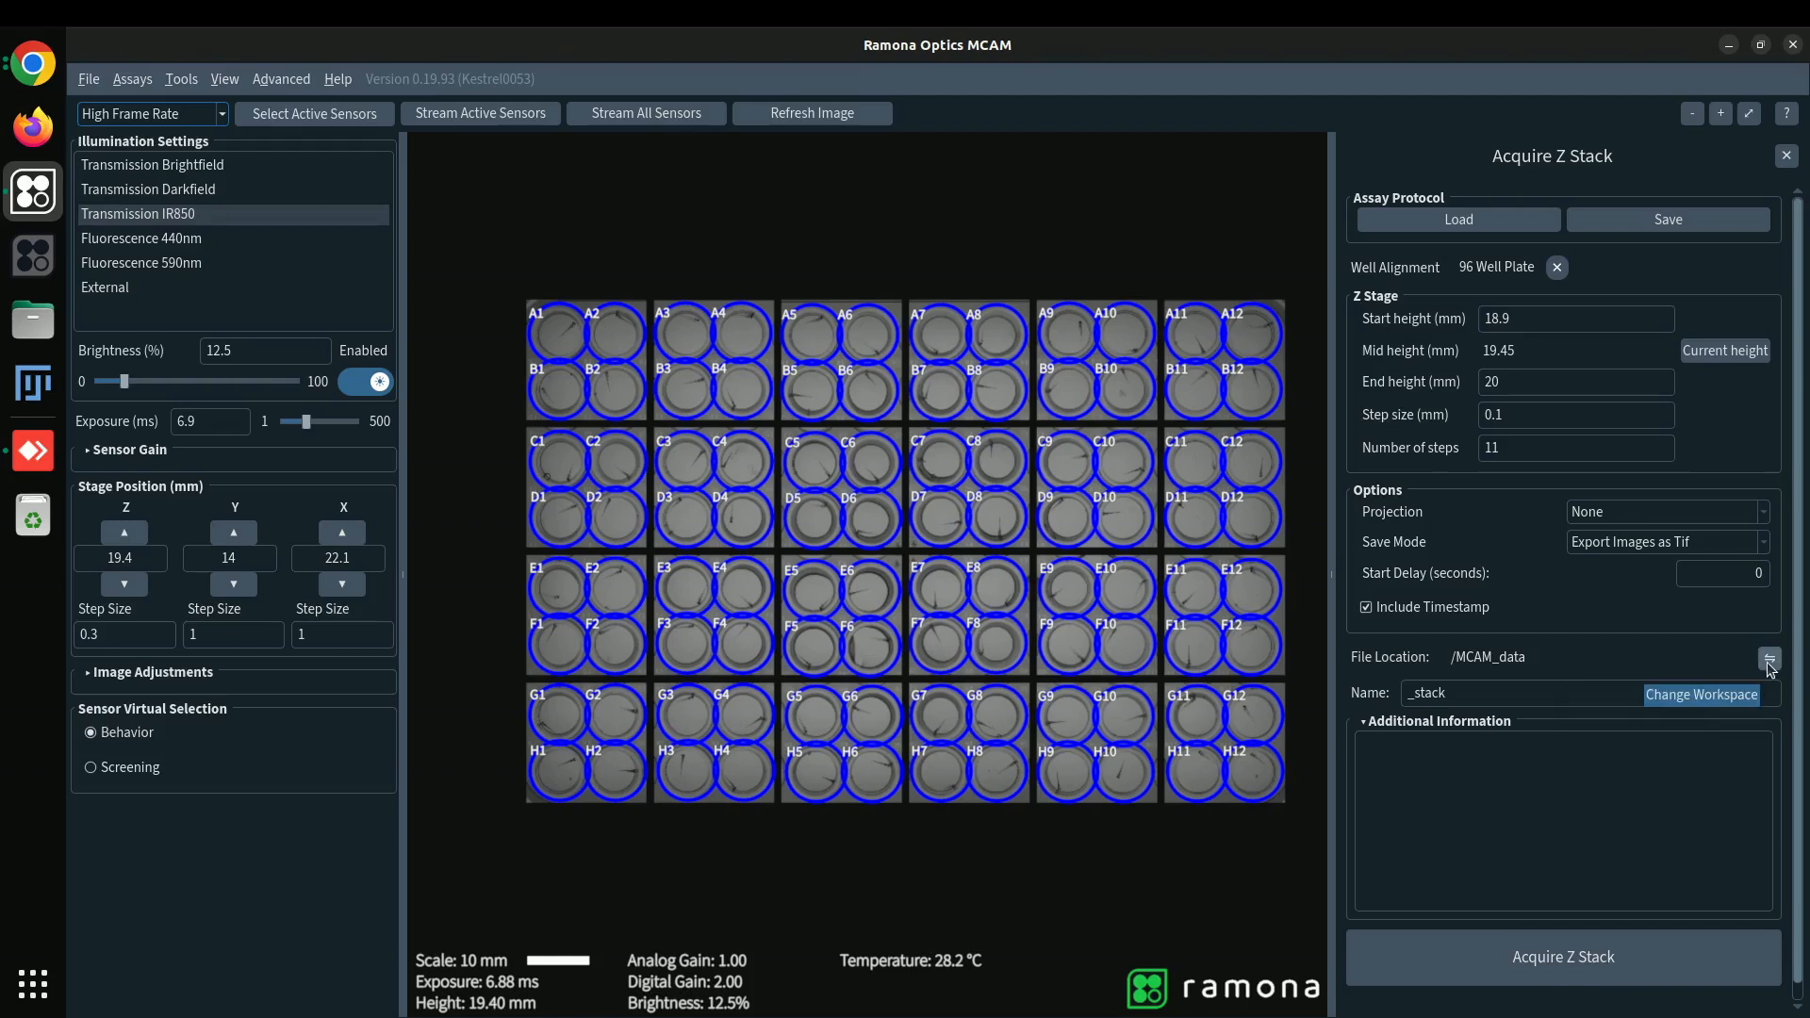
left_click(1404, 695)
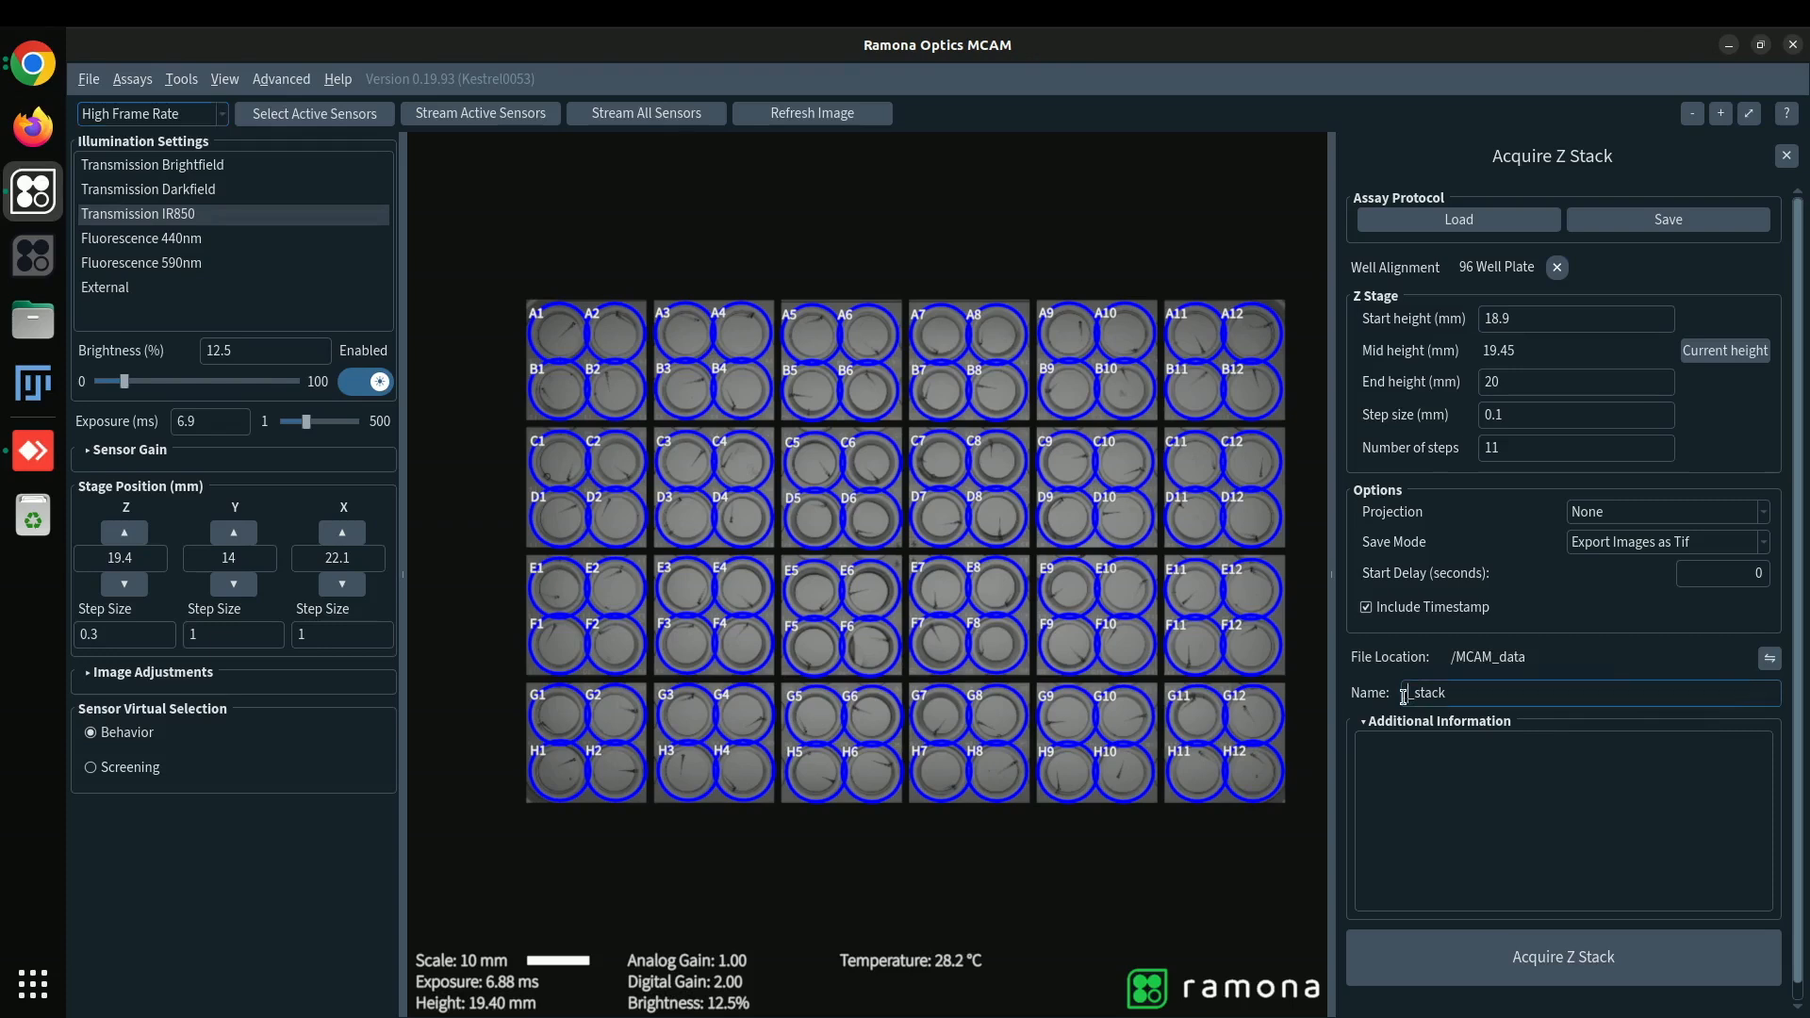
type("test_z")
Start a live stream of all sensors and examine the wells around C5 and D5 up close.
left_click(677, 112)
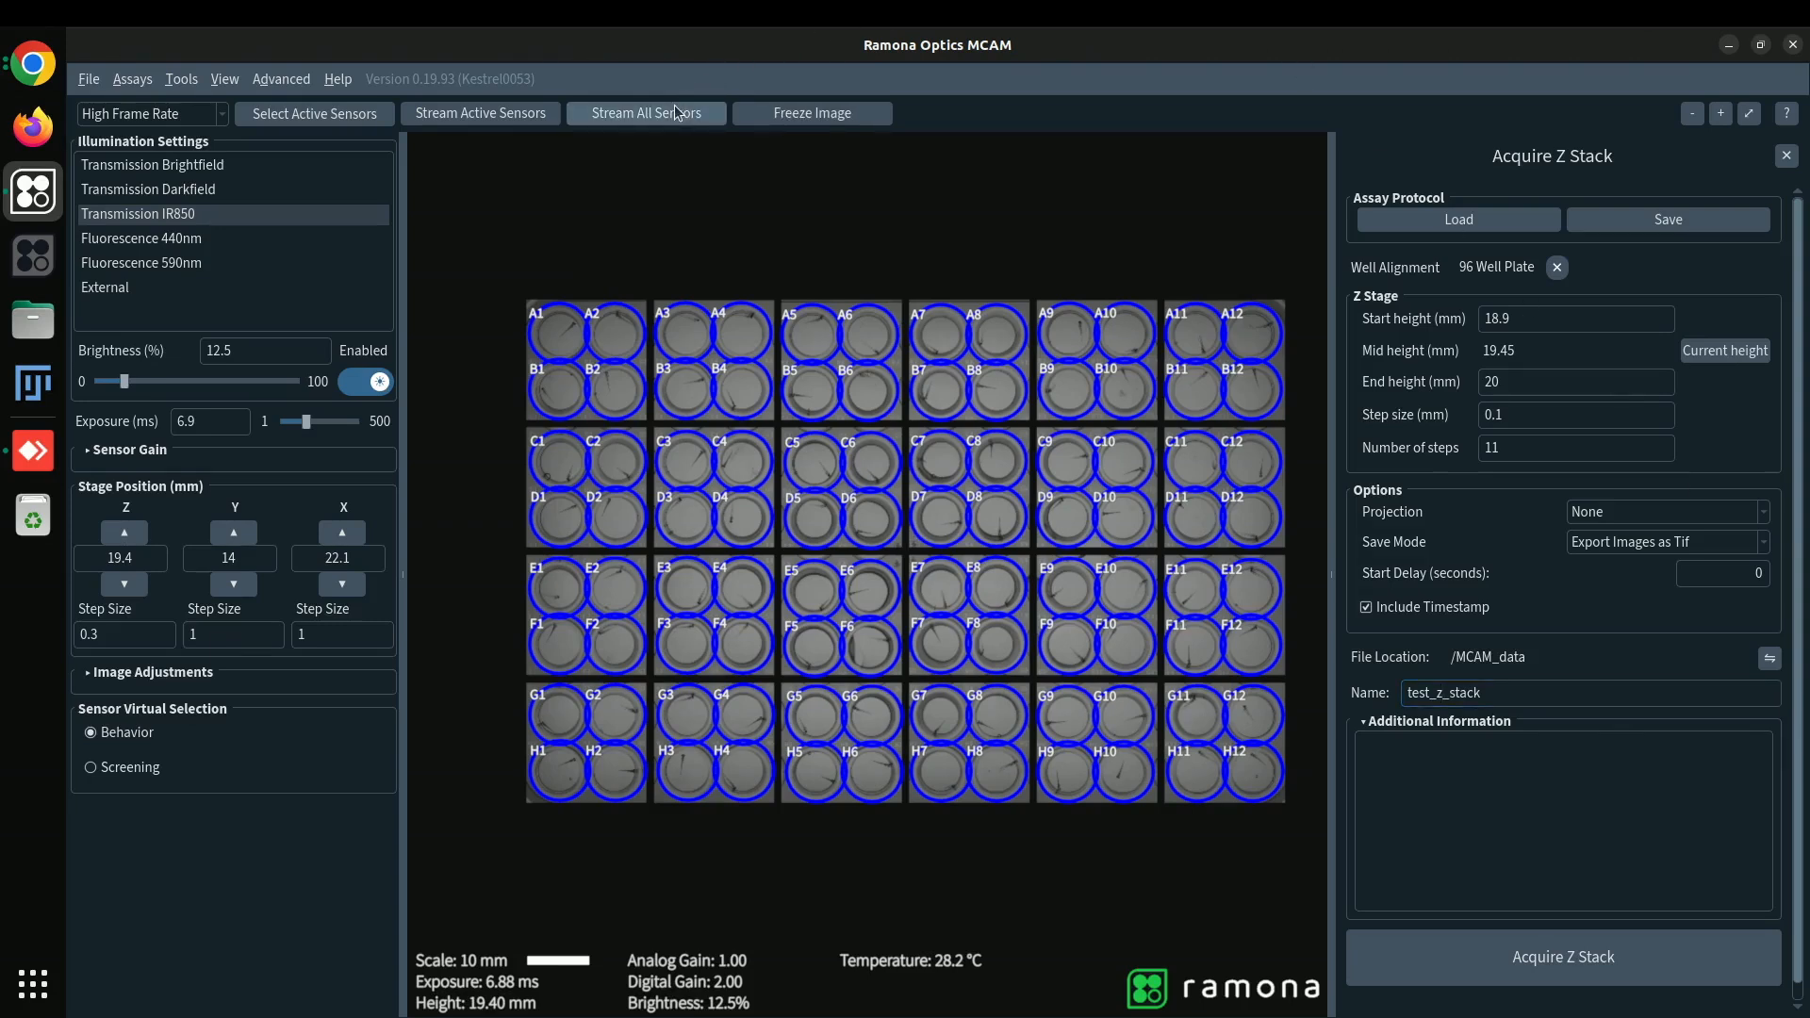
left_click(677, 112)
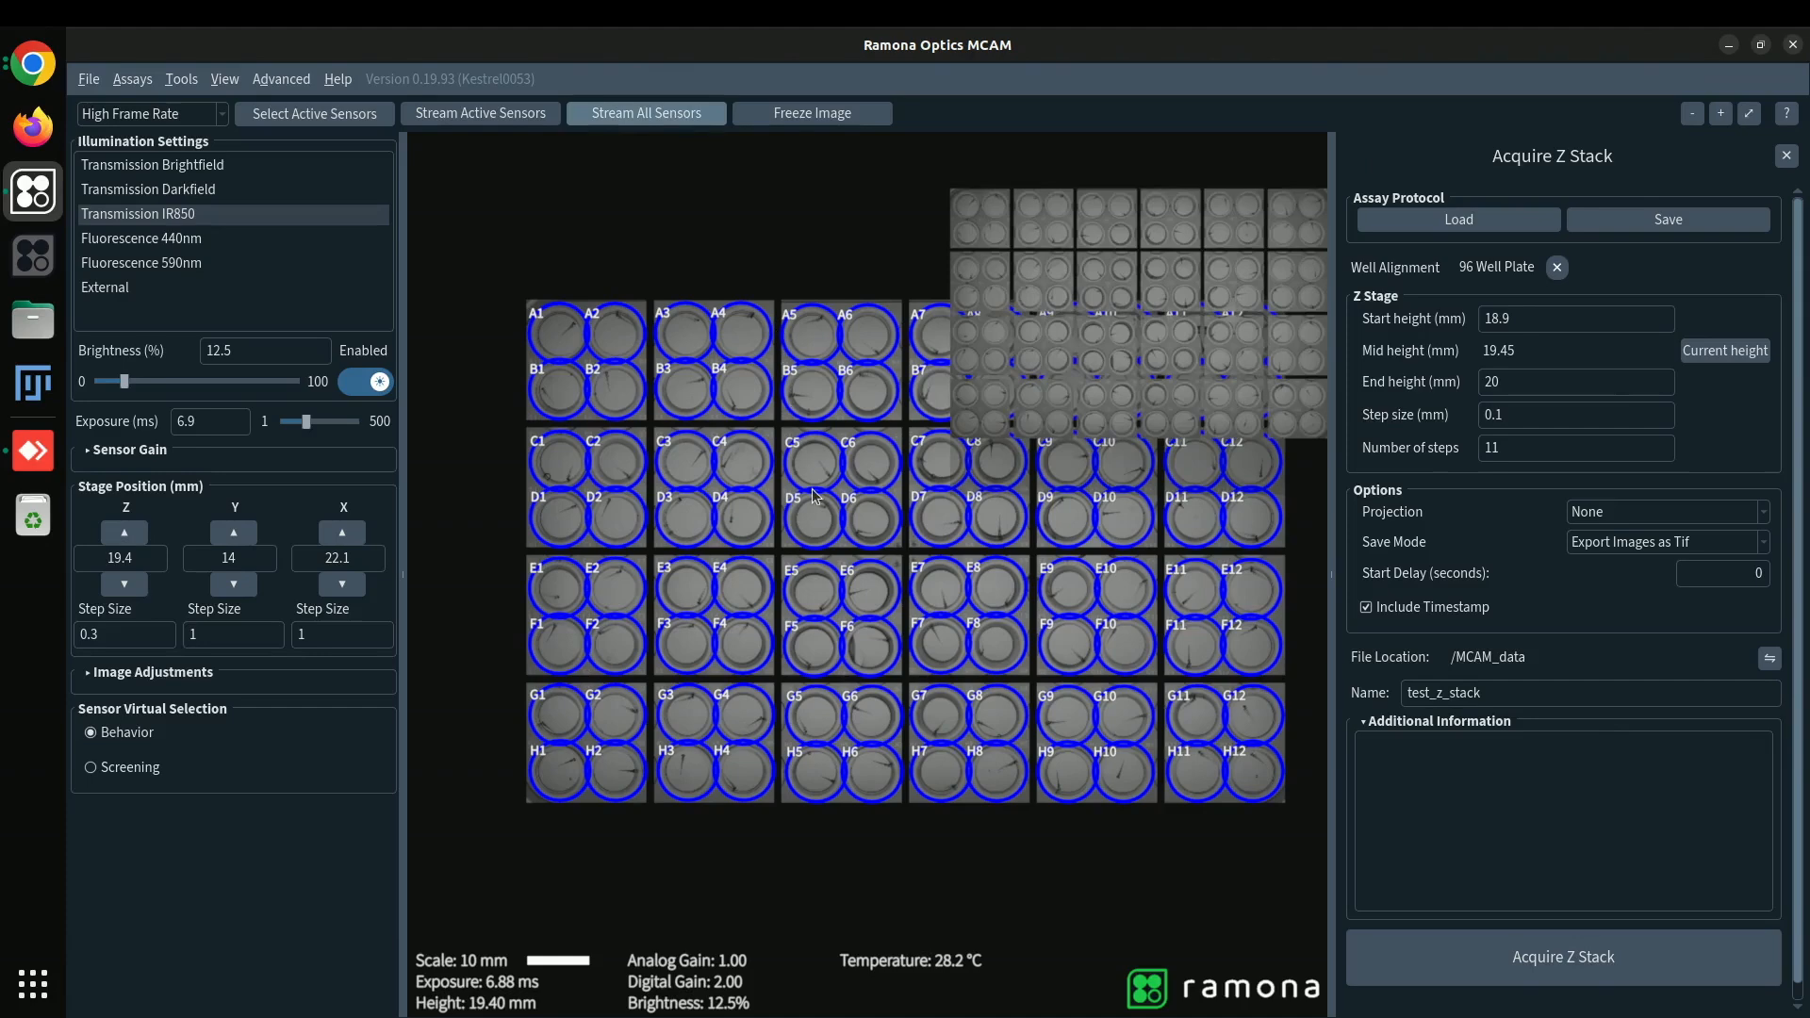
scroll(812, 488, "up", 5)
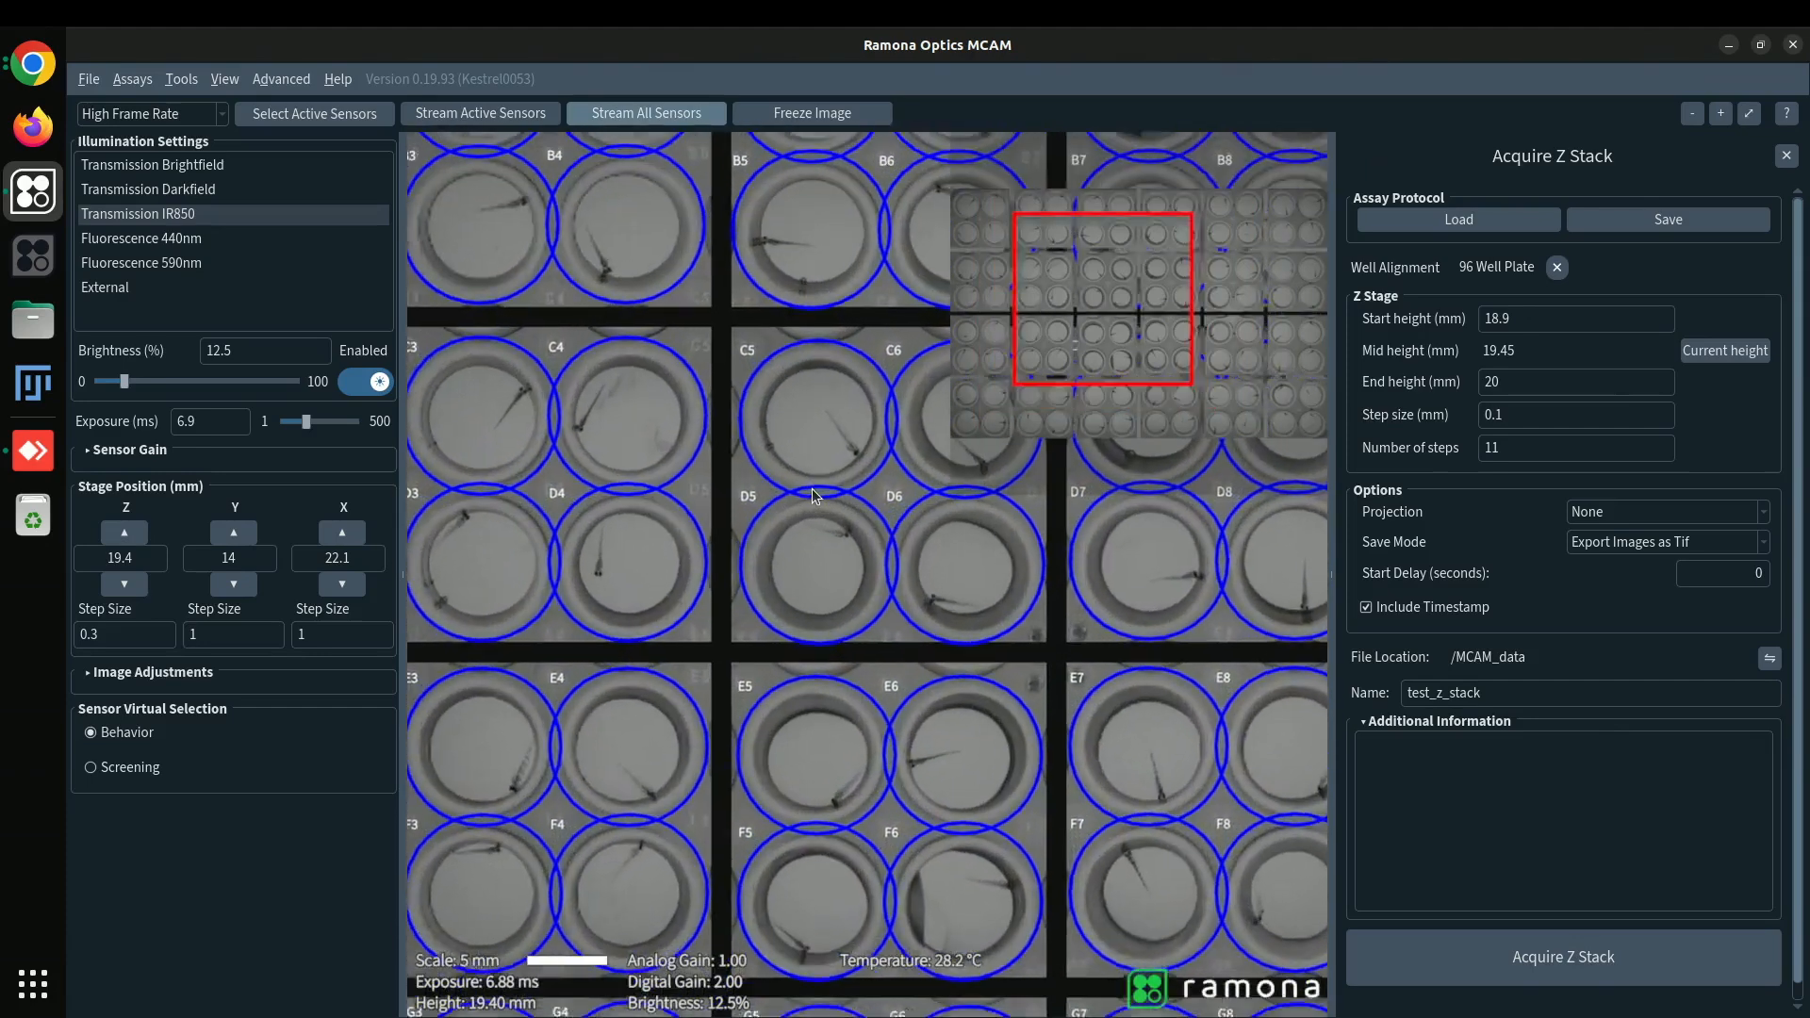
scroll(812, 488, "up", 2)
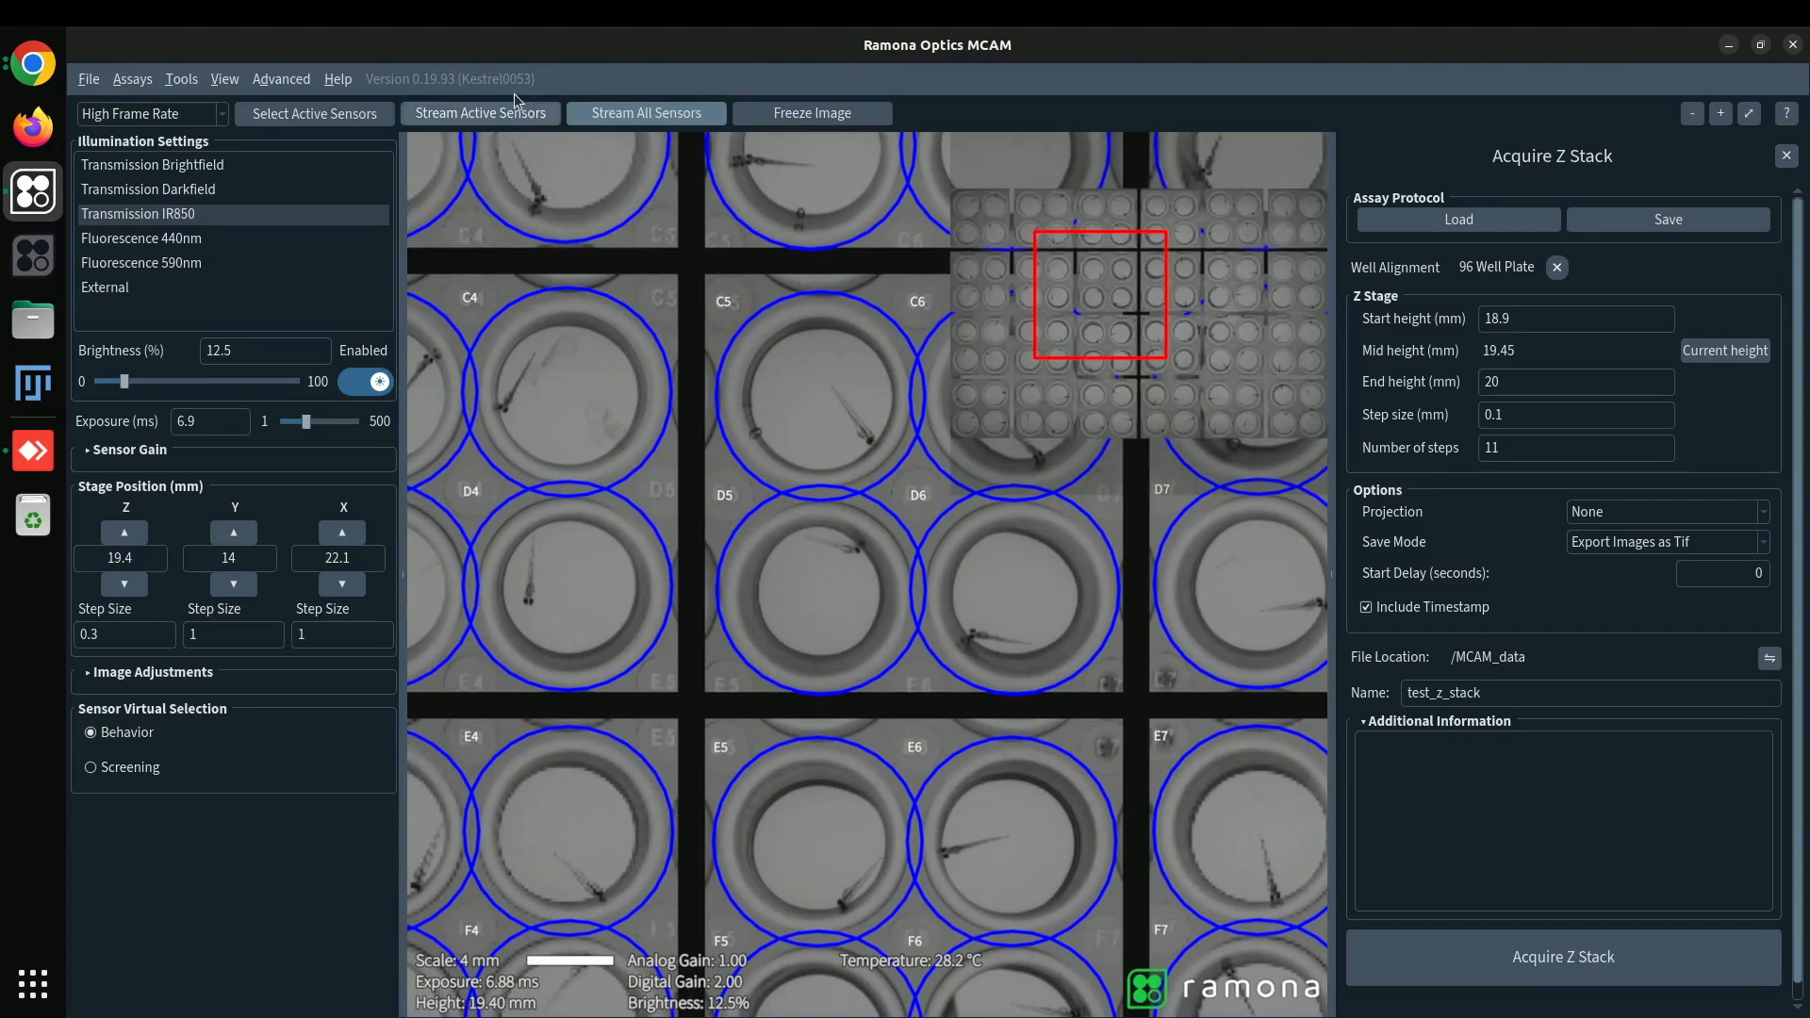
Select the four sensors covering wells C3 to F6 as the active sensors to stream.
left_click(314, 114)
scroll(790, 549, "down", 4)
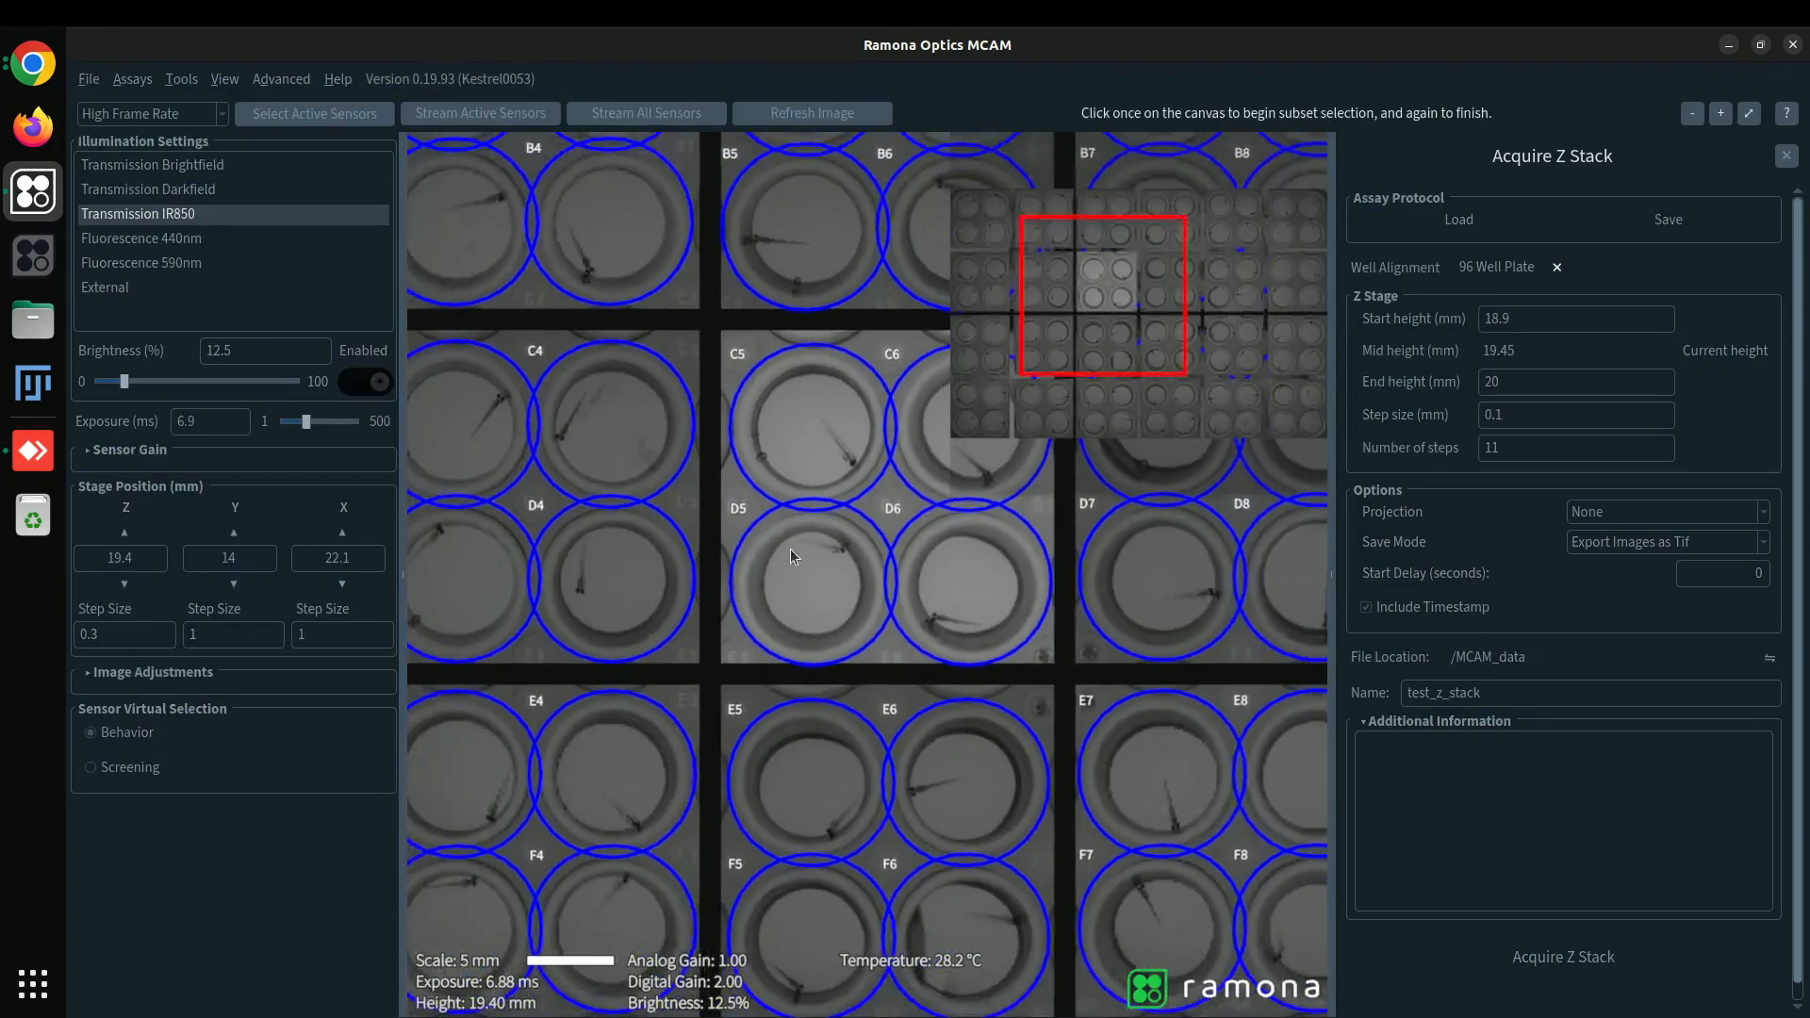
left_click(578, 458)
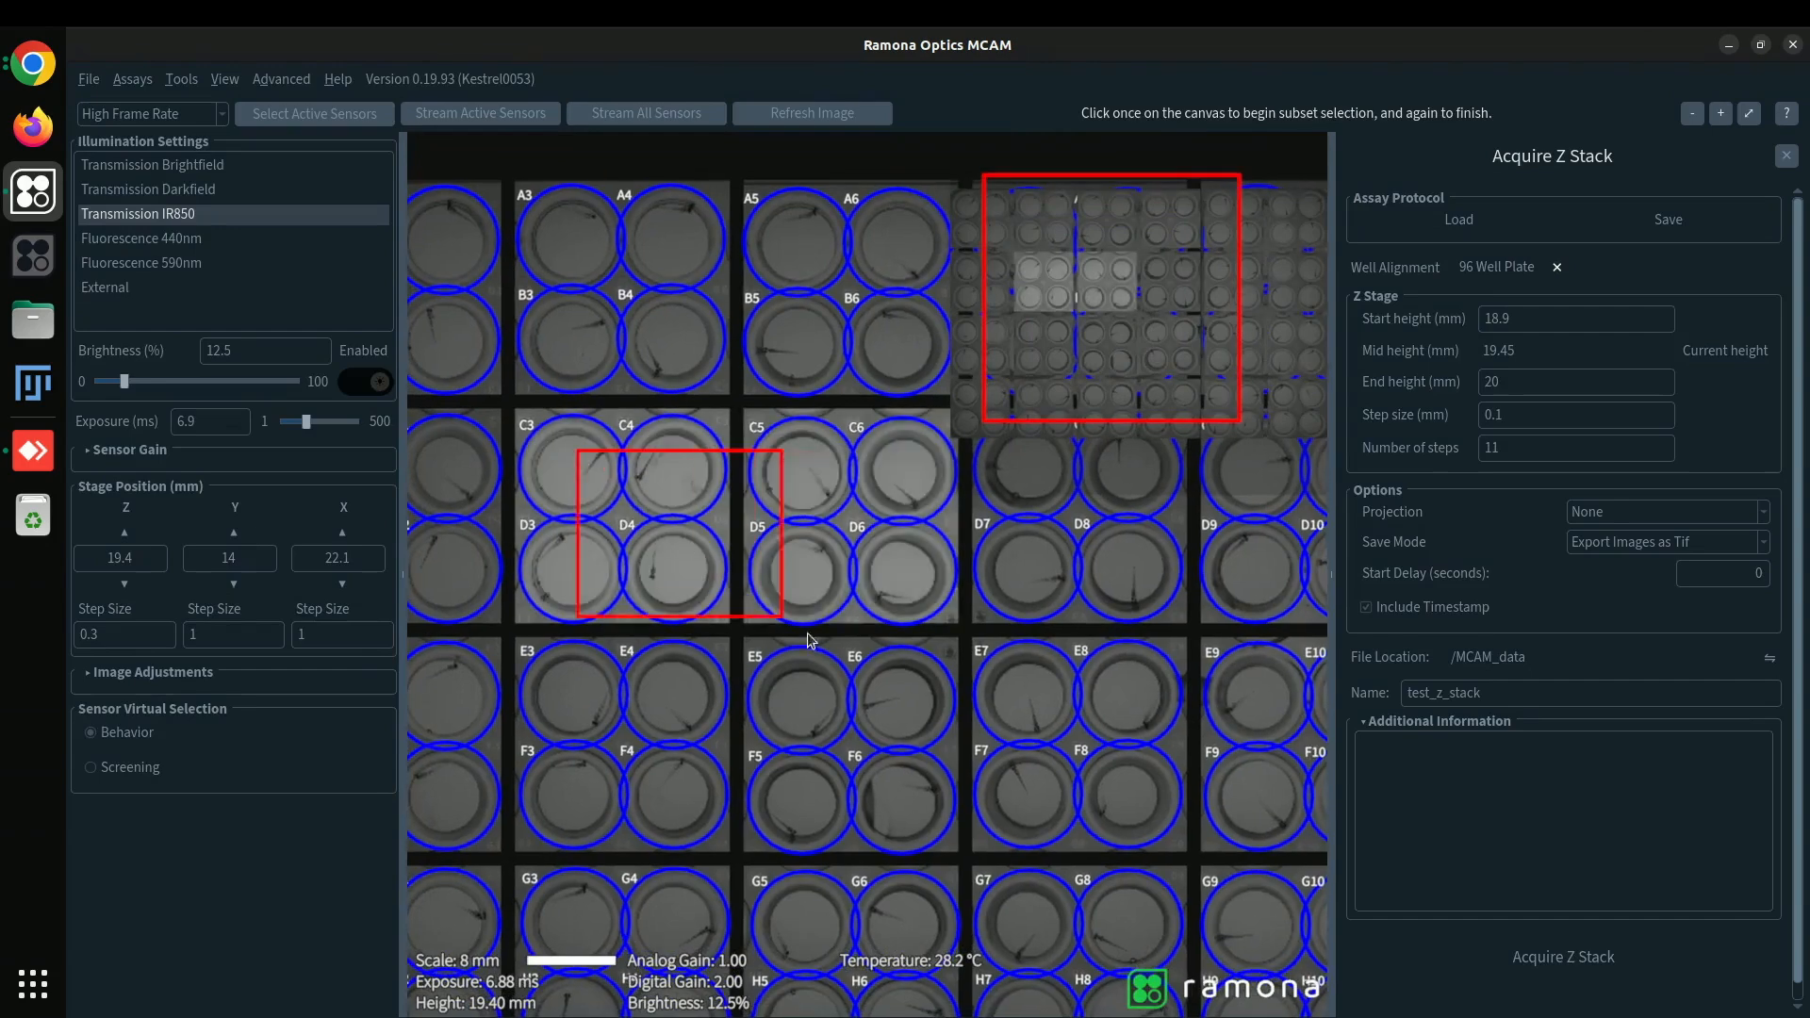
left_click(907, 716)
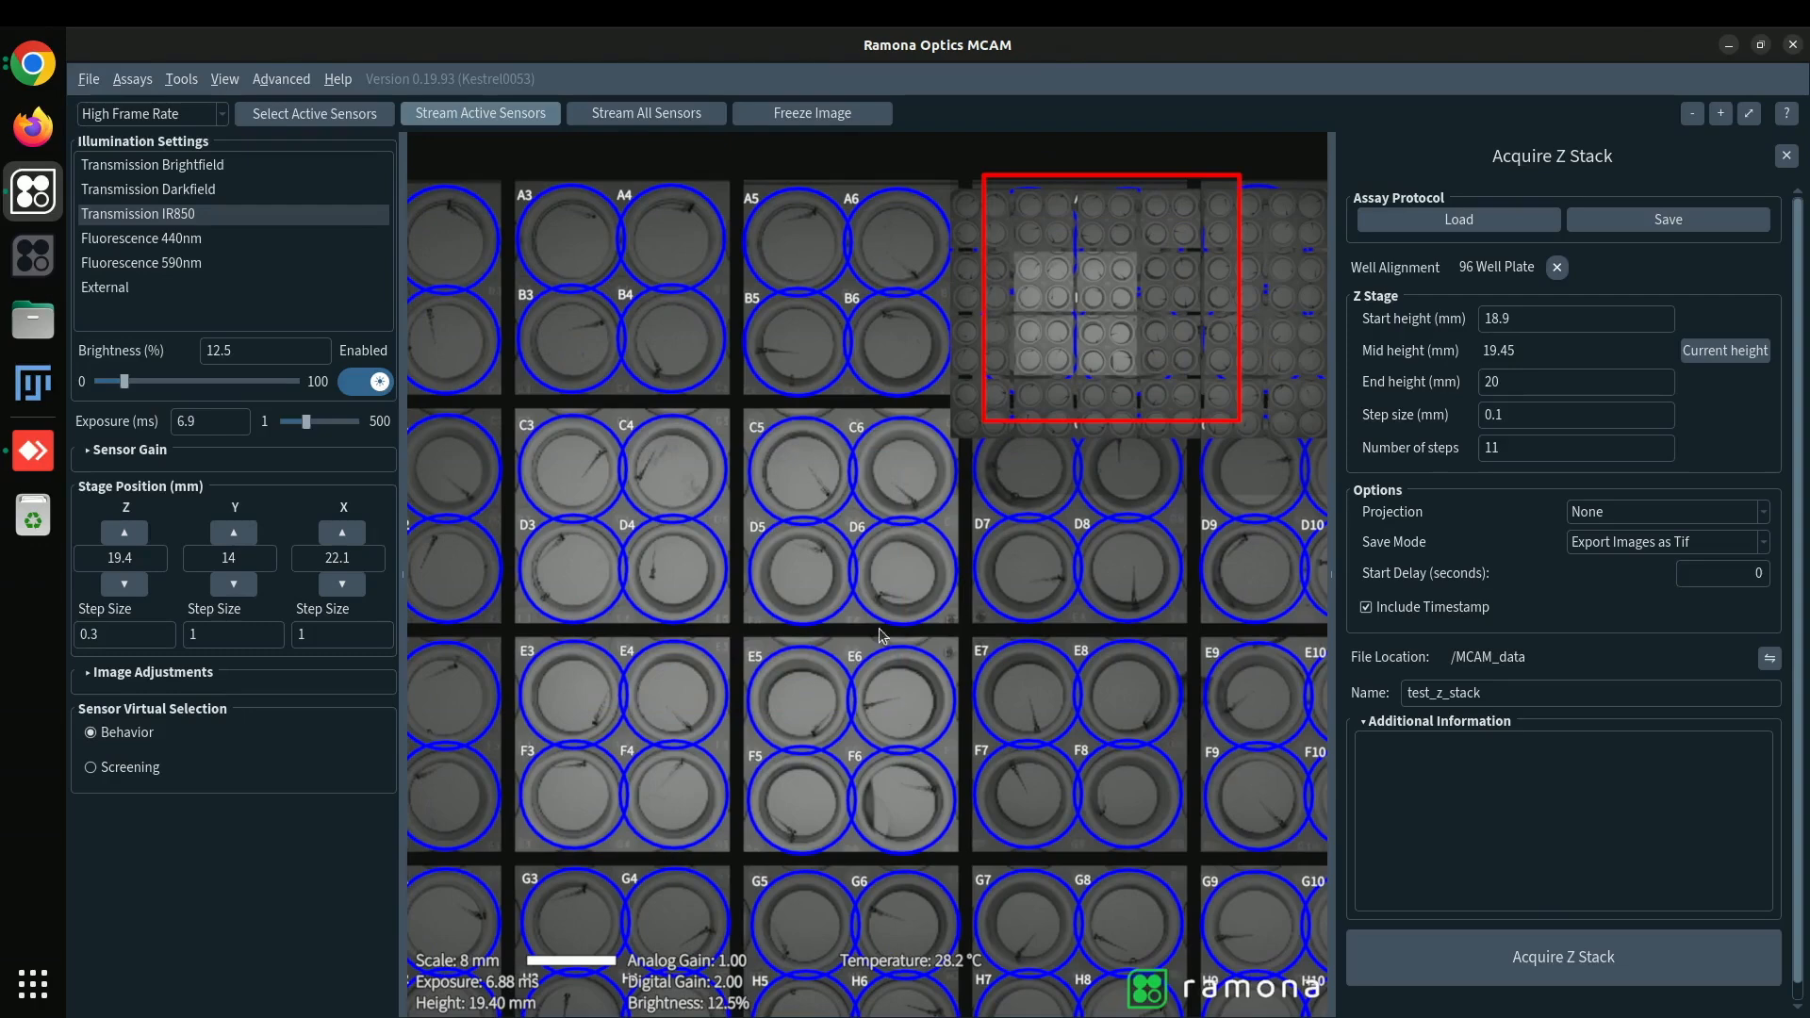
Reduce the active sensors to the single one covering wells C3 to D4, and stop its live stream.
left_click(368, 115)
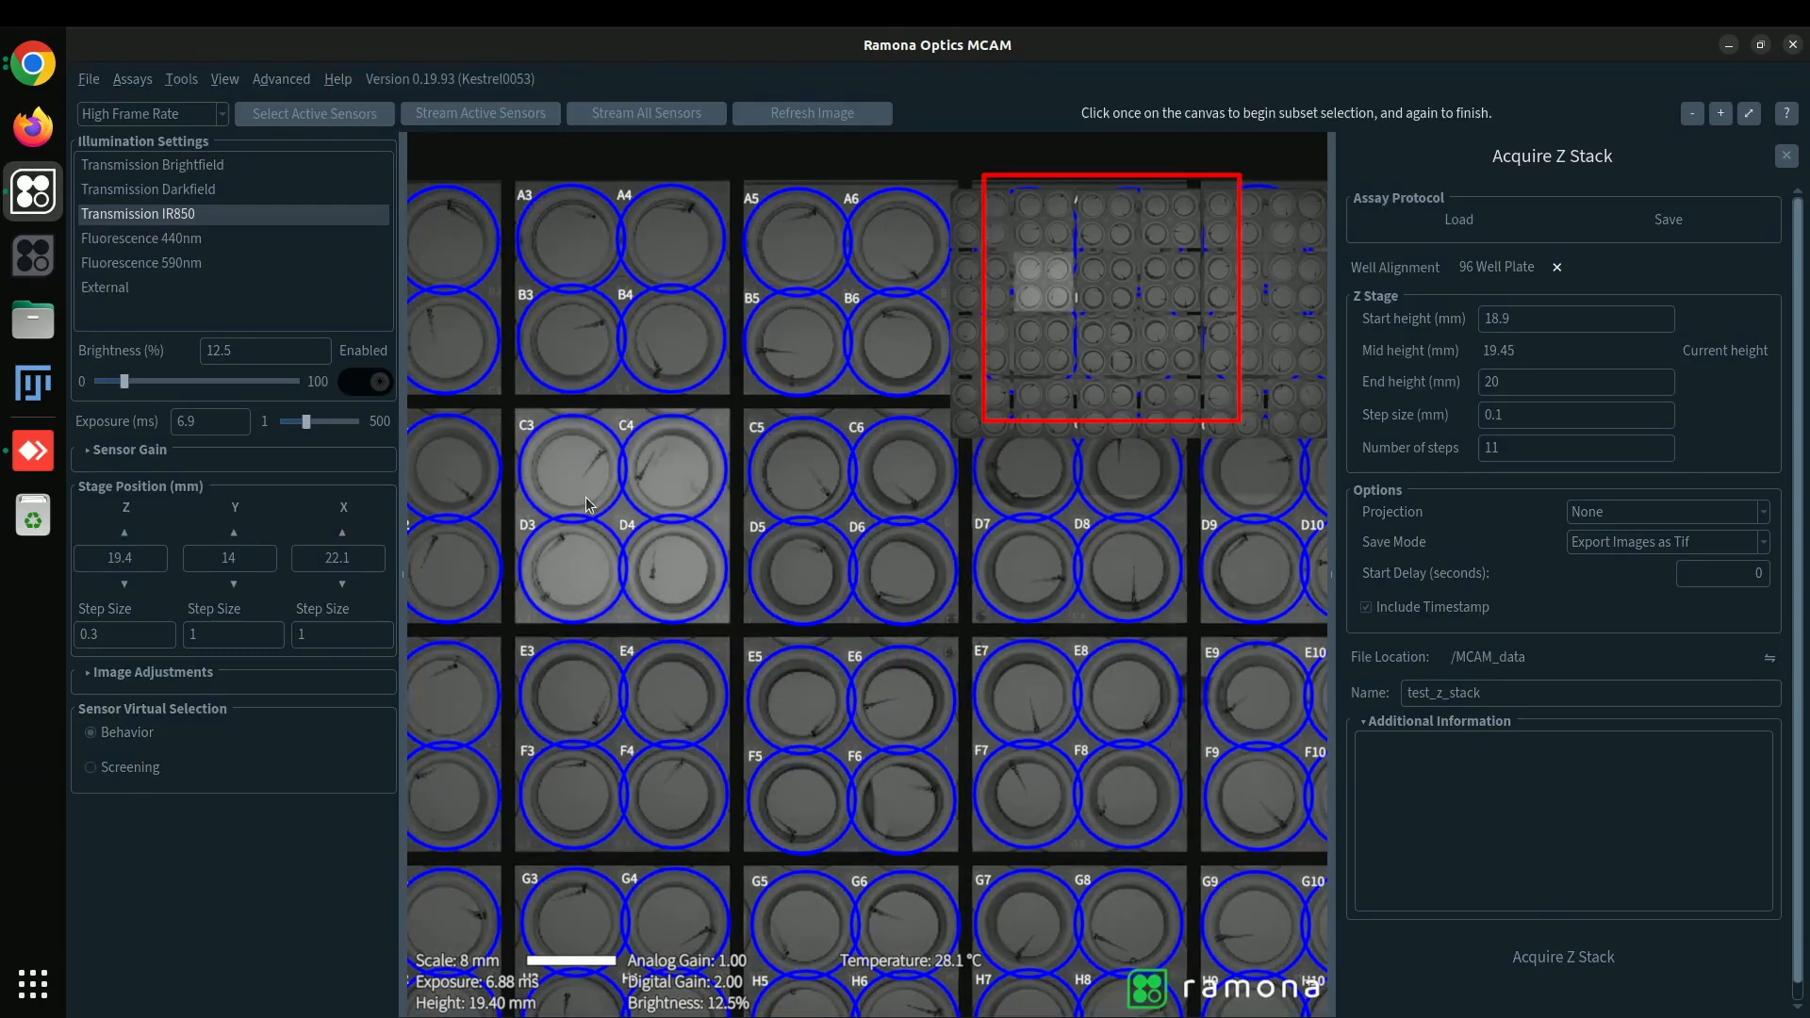
left_click(585, 504)
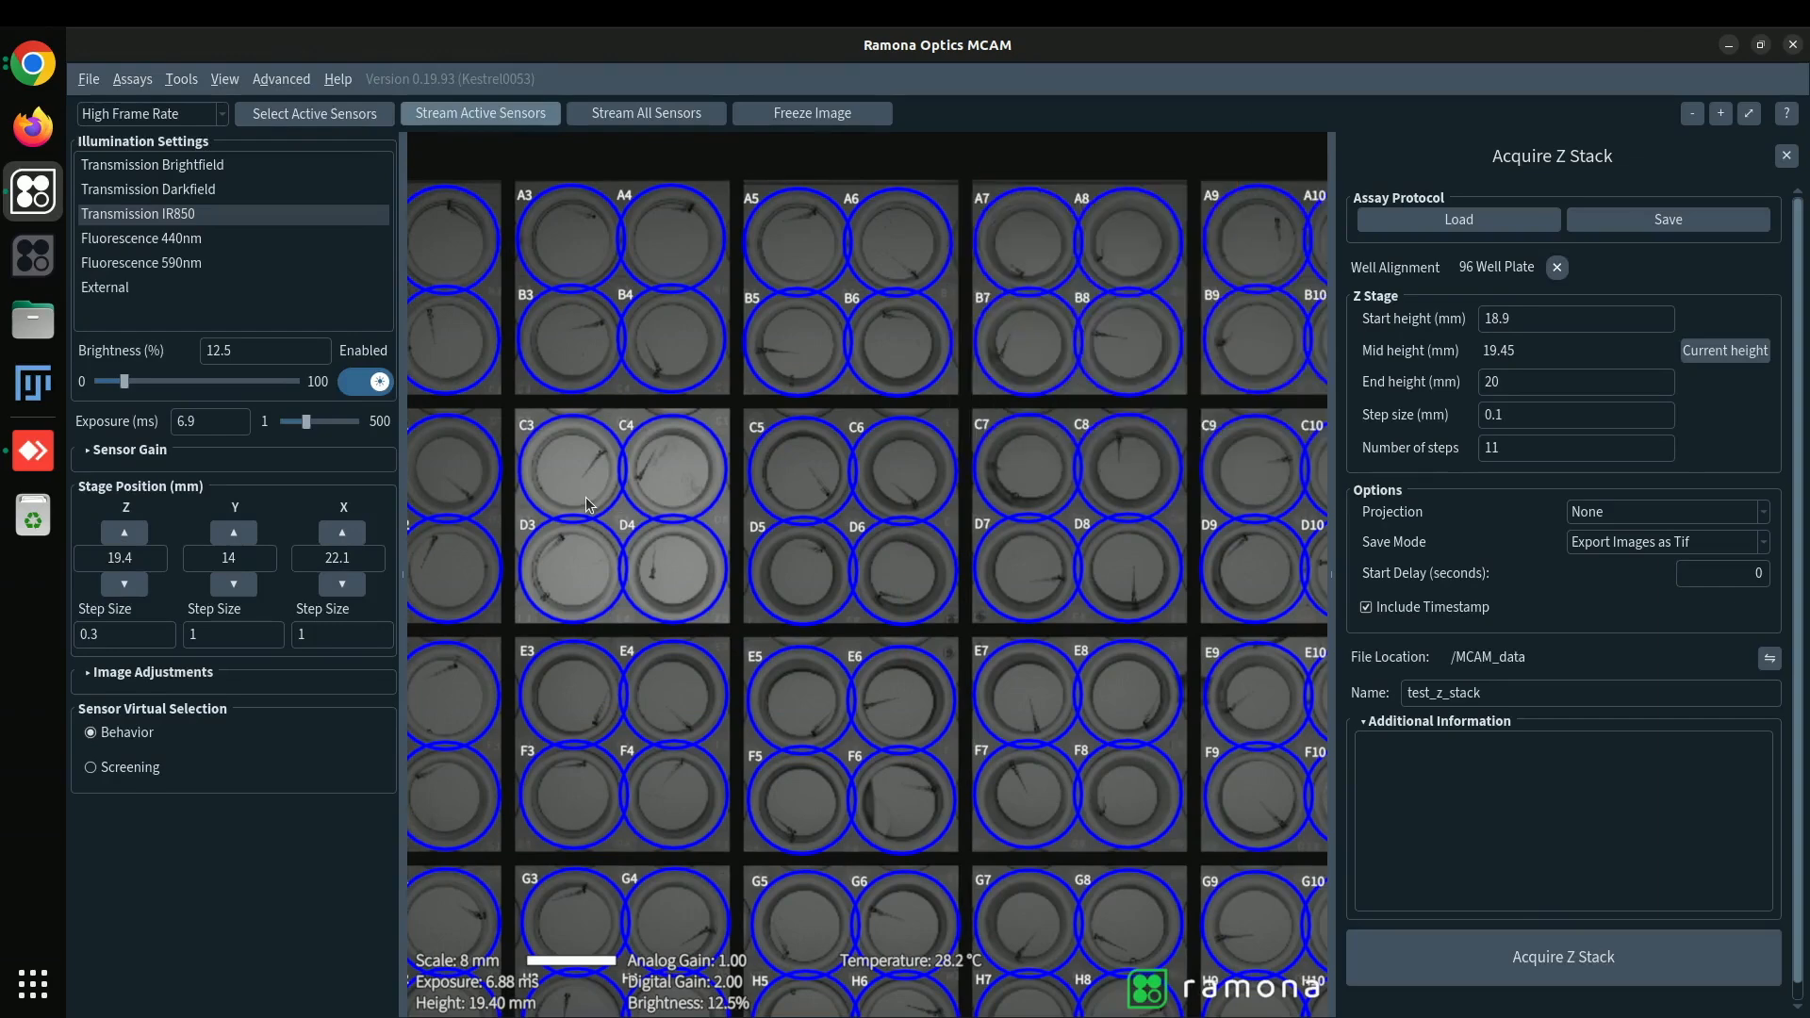
left_click(533, 113)
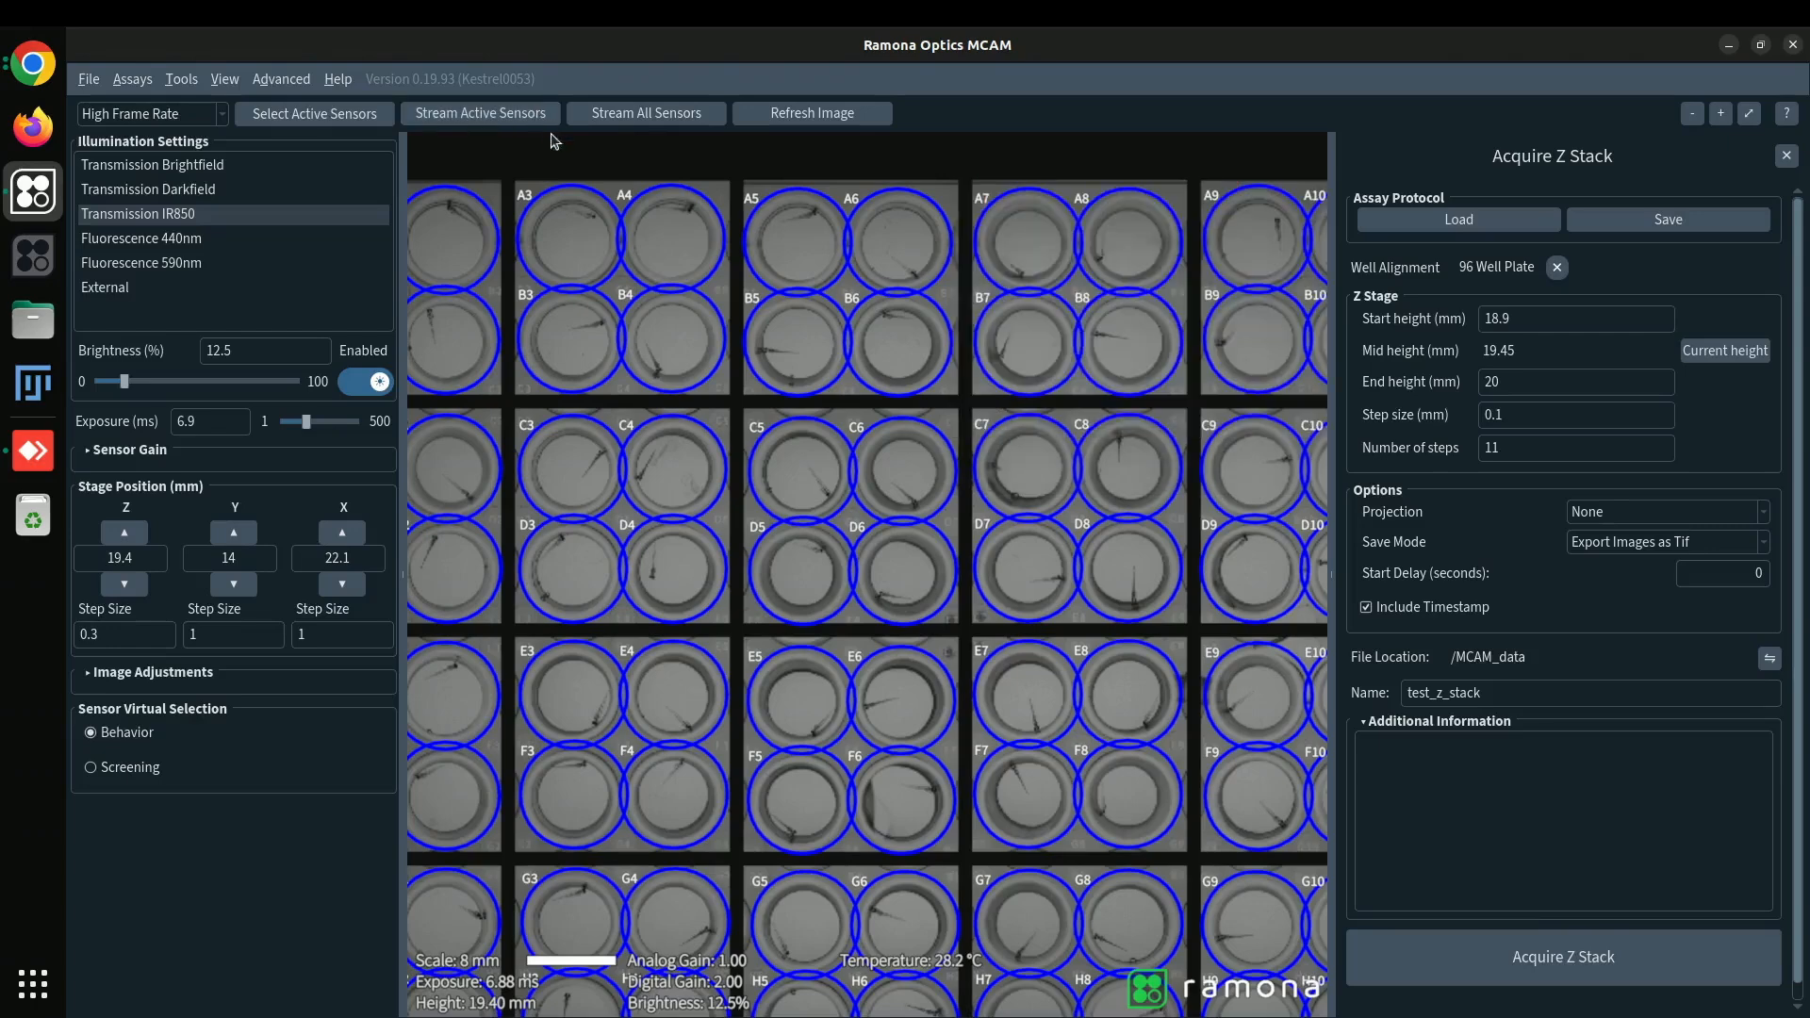
Switch the imaging mode to High Resolution and start streaming all sensors.
scroll(629, 256, "down", 5)
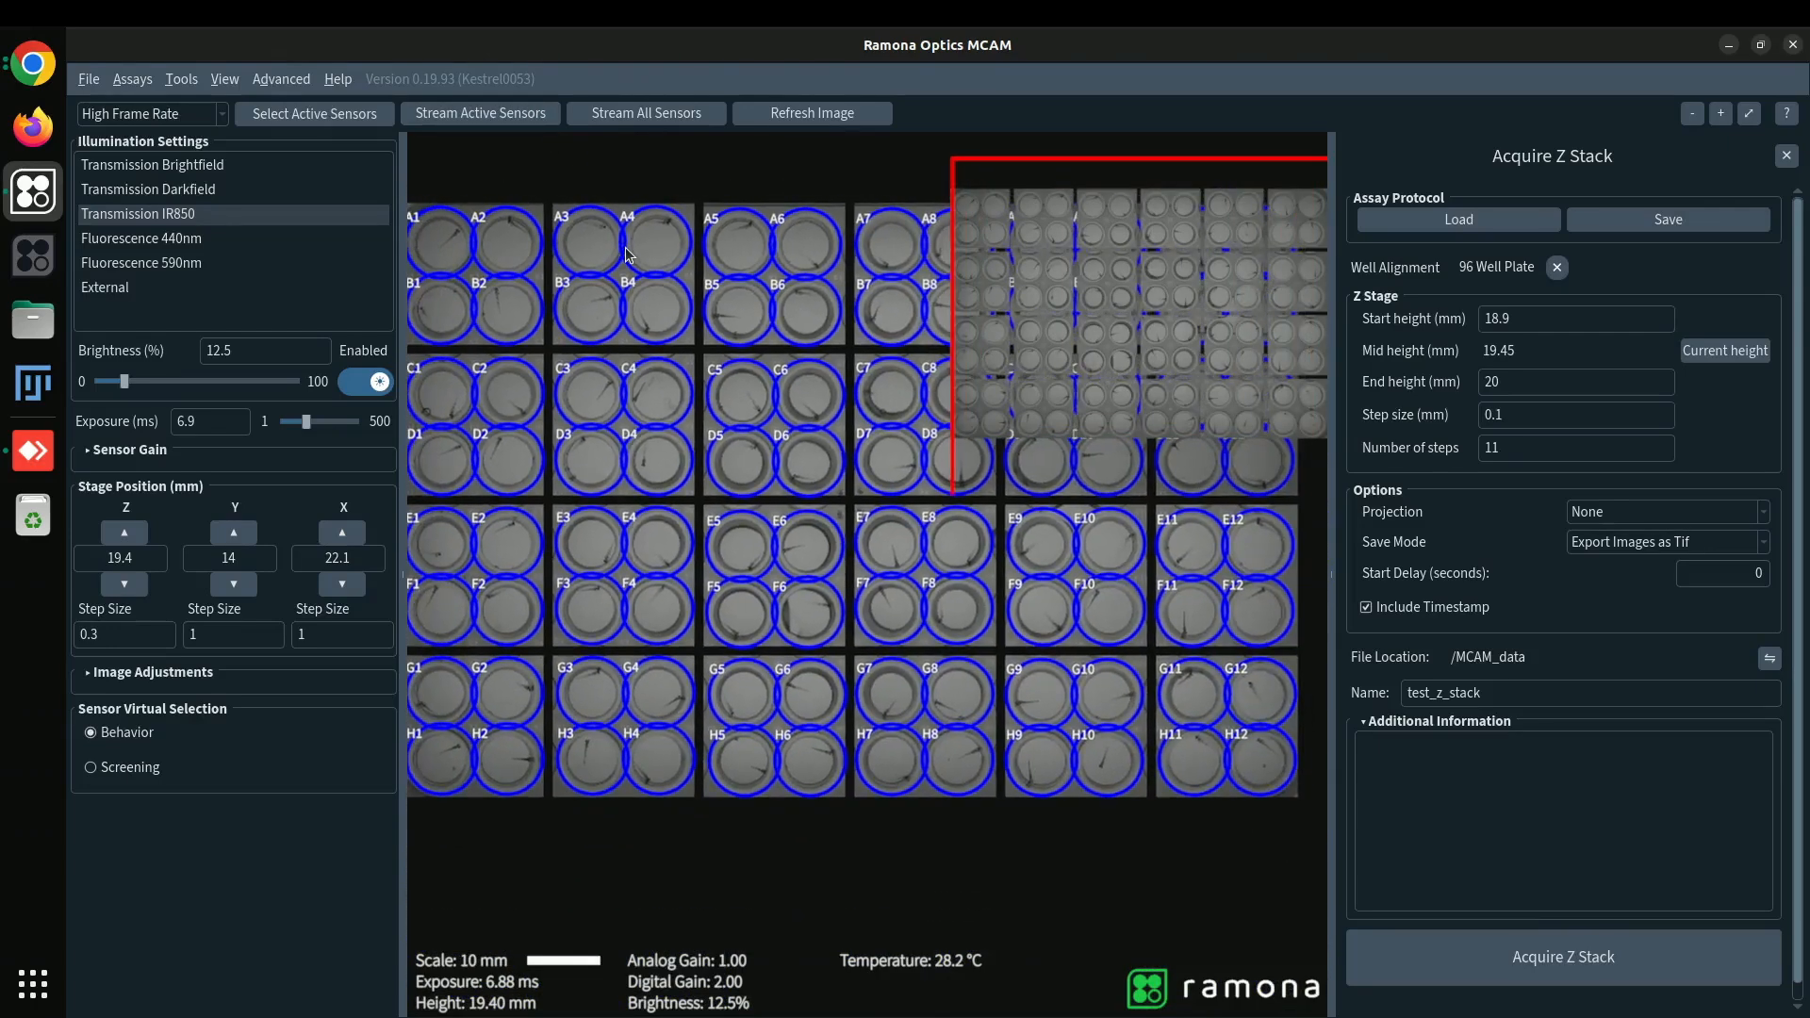
left_click(203, 115)
left_click(201, 73)
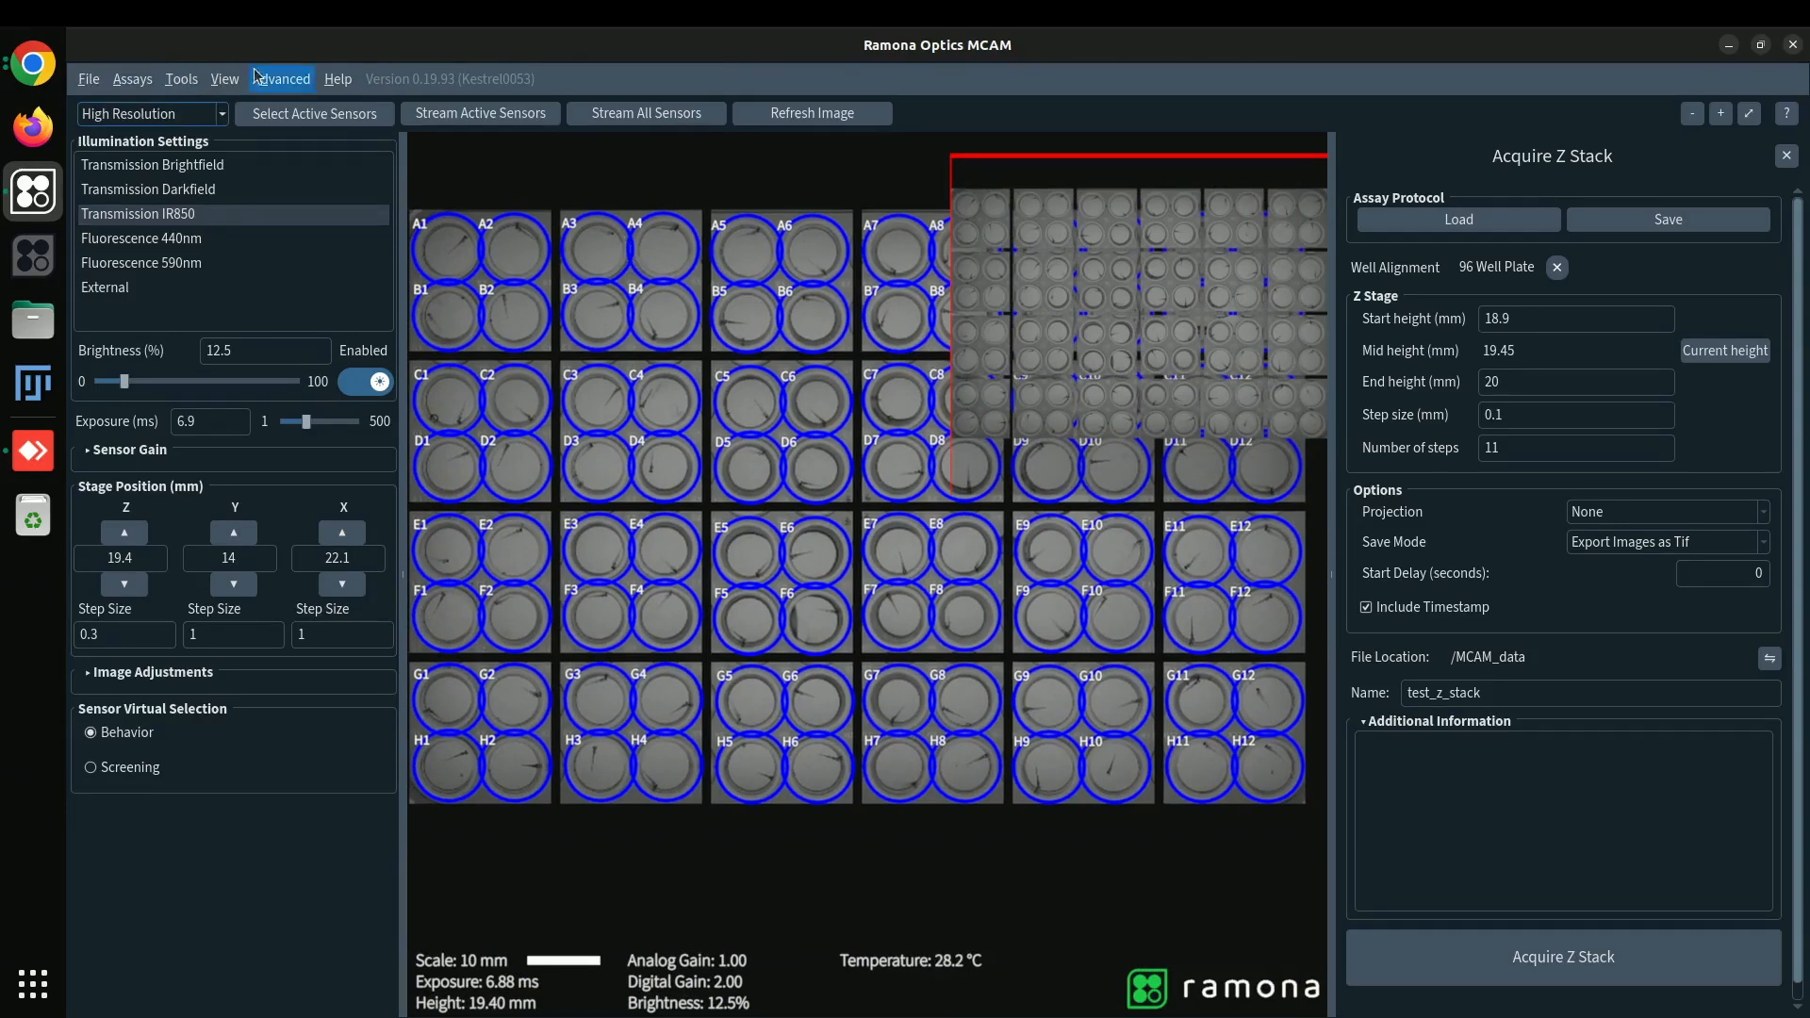
left_click(628, 106)
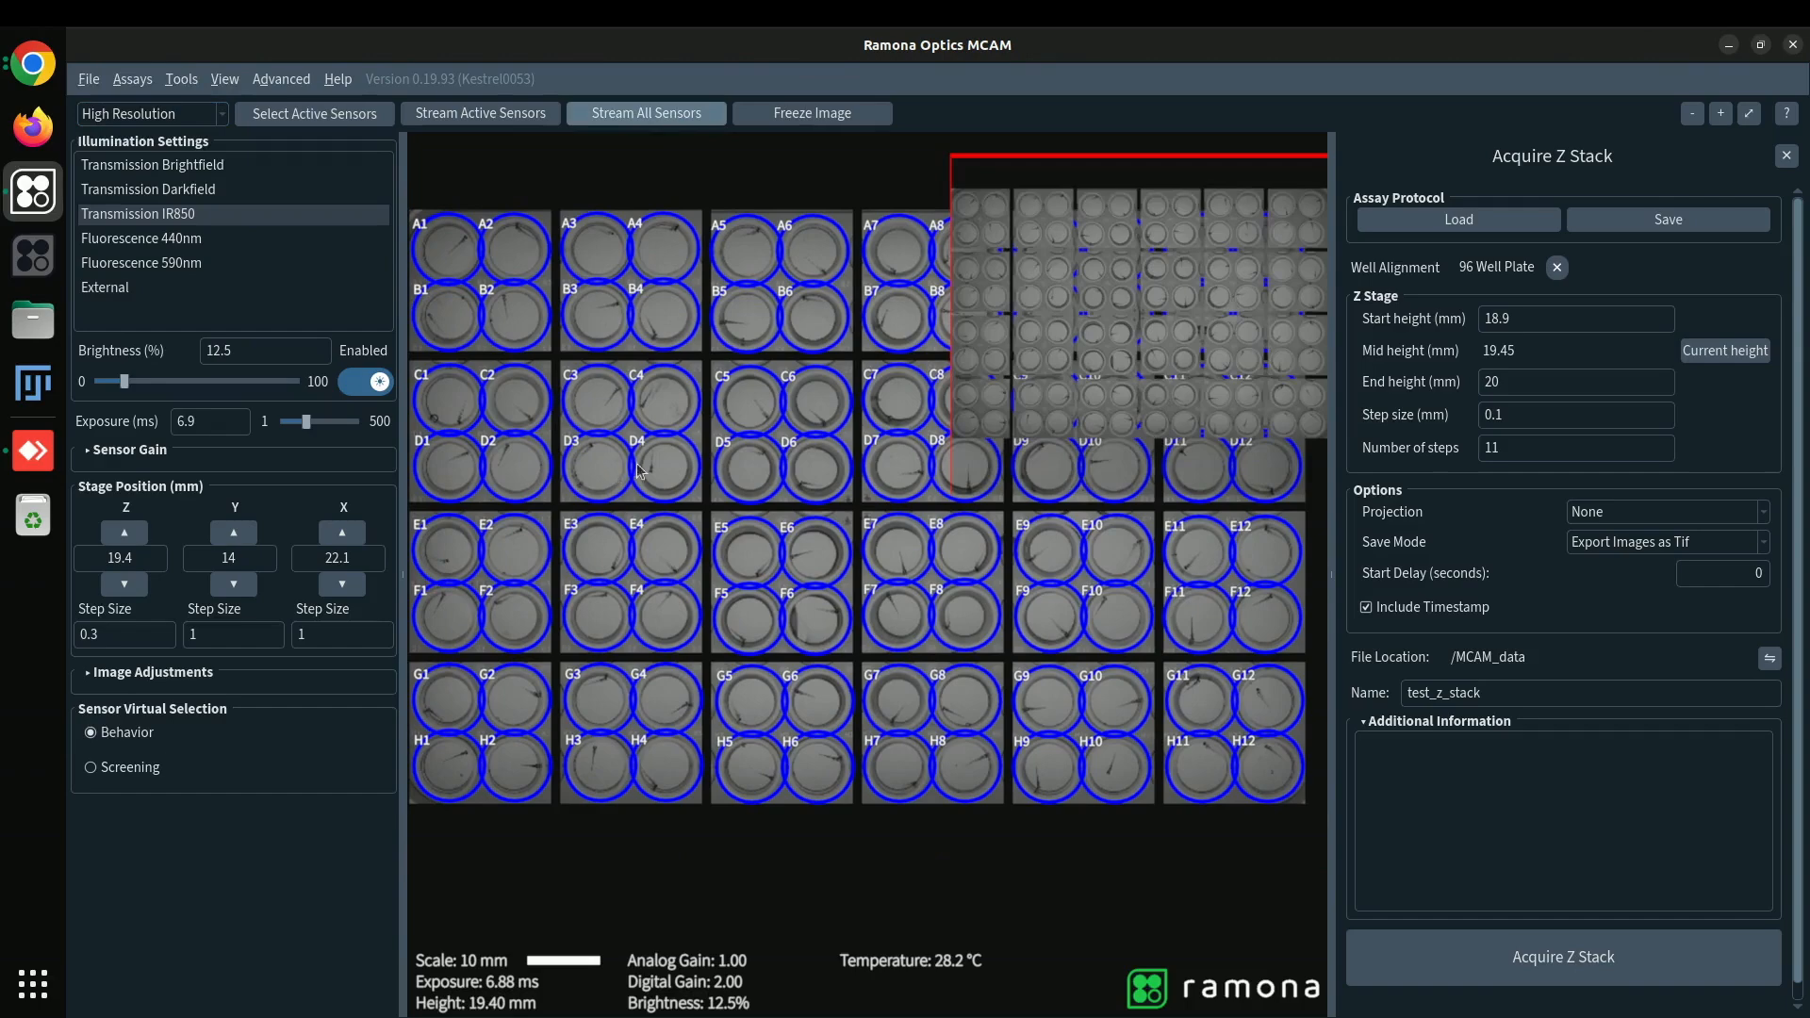
Focus on the fish in well D4 with the stage at Z 19.1 mm, and expand the image adjustment settings.
scroll(660, 441, "up", 5)
scroll(670, 433, "up", 8)
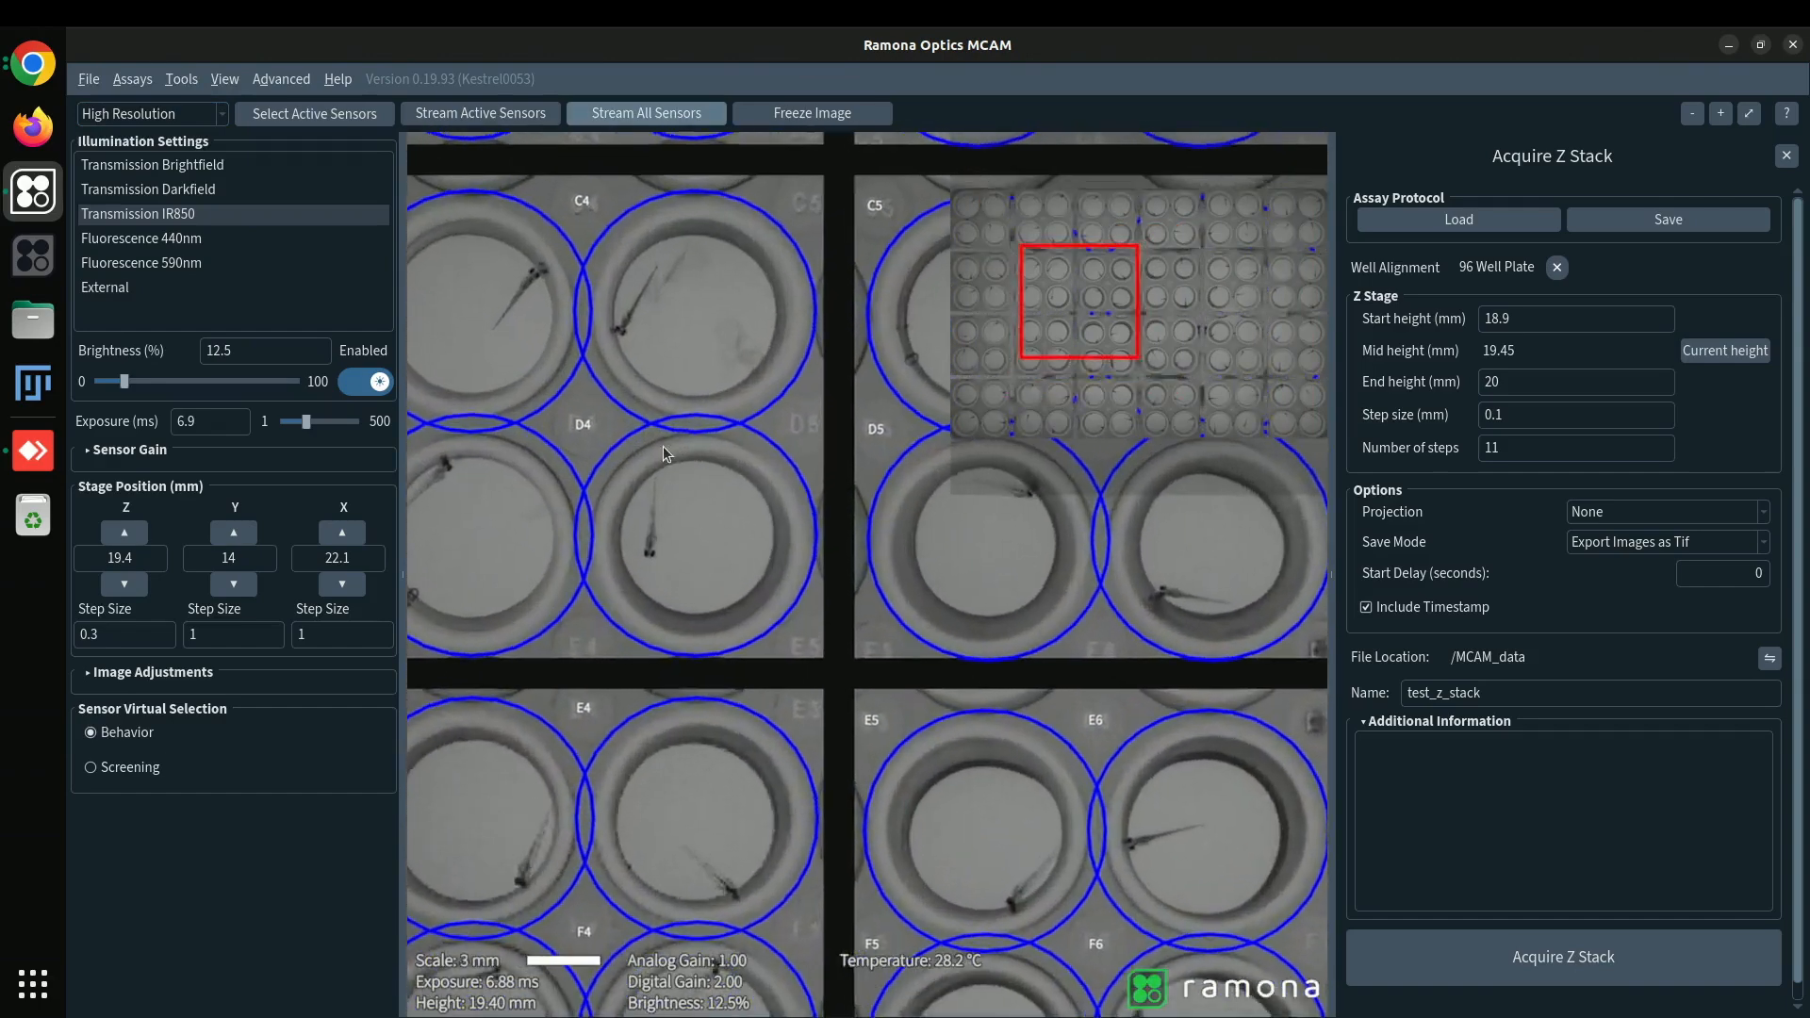
left_click_drag(718, 533, 804, 468)
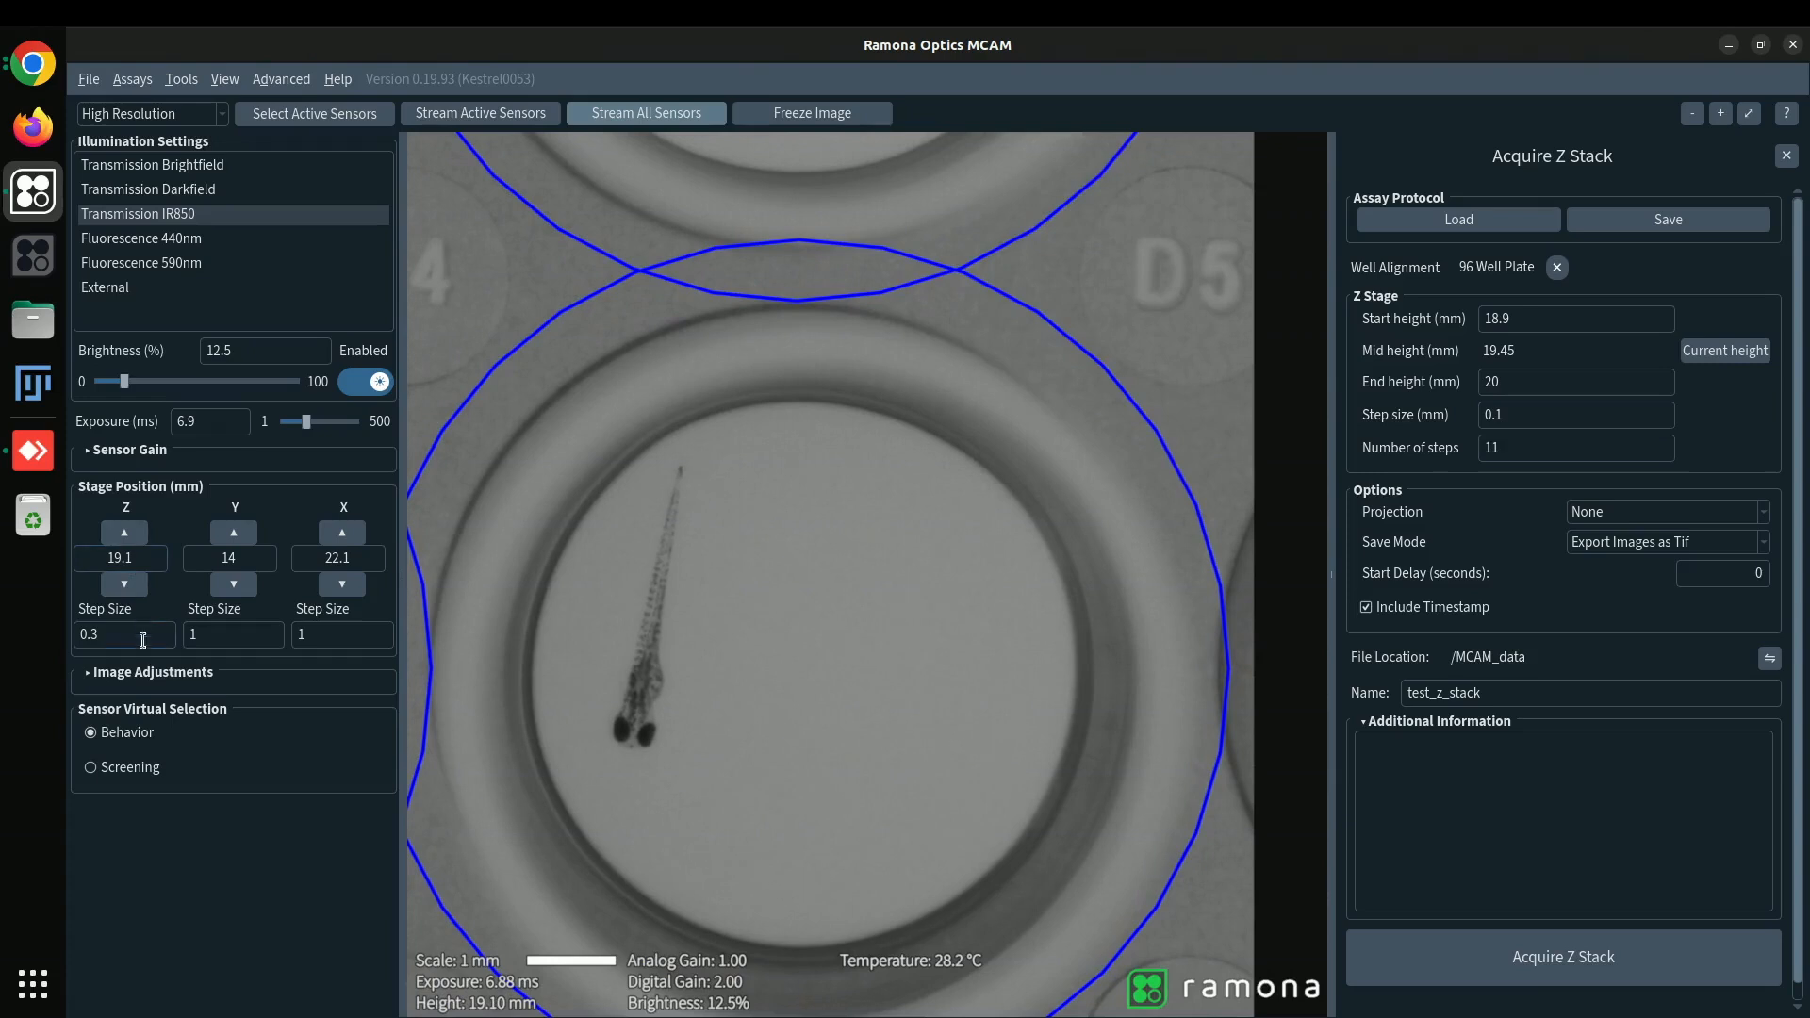
left_click(151, 673)
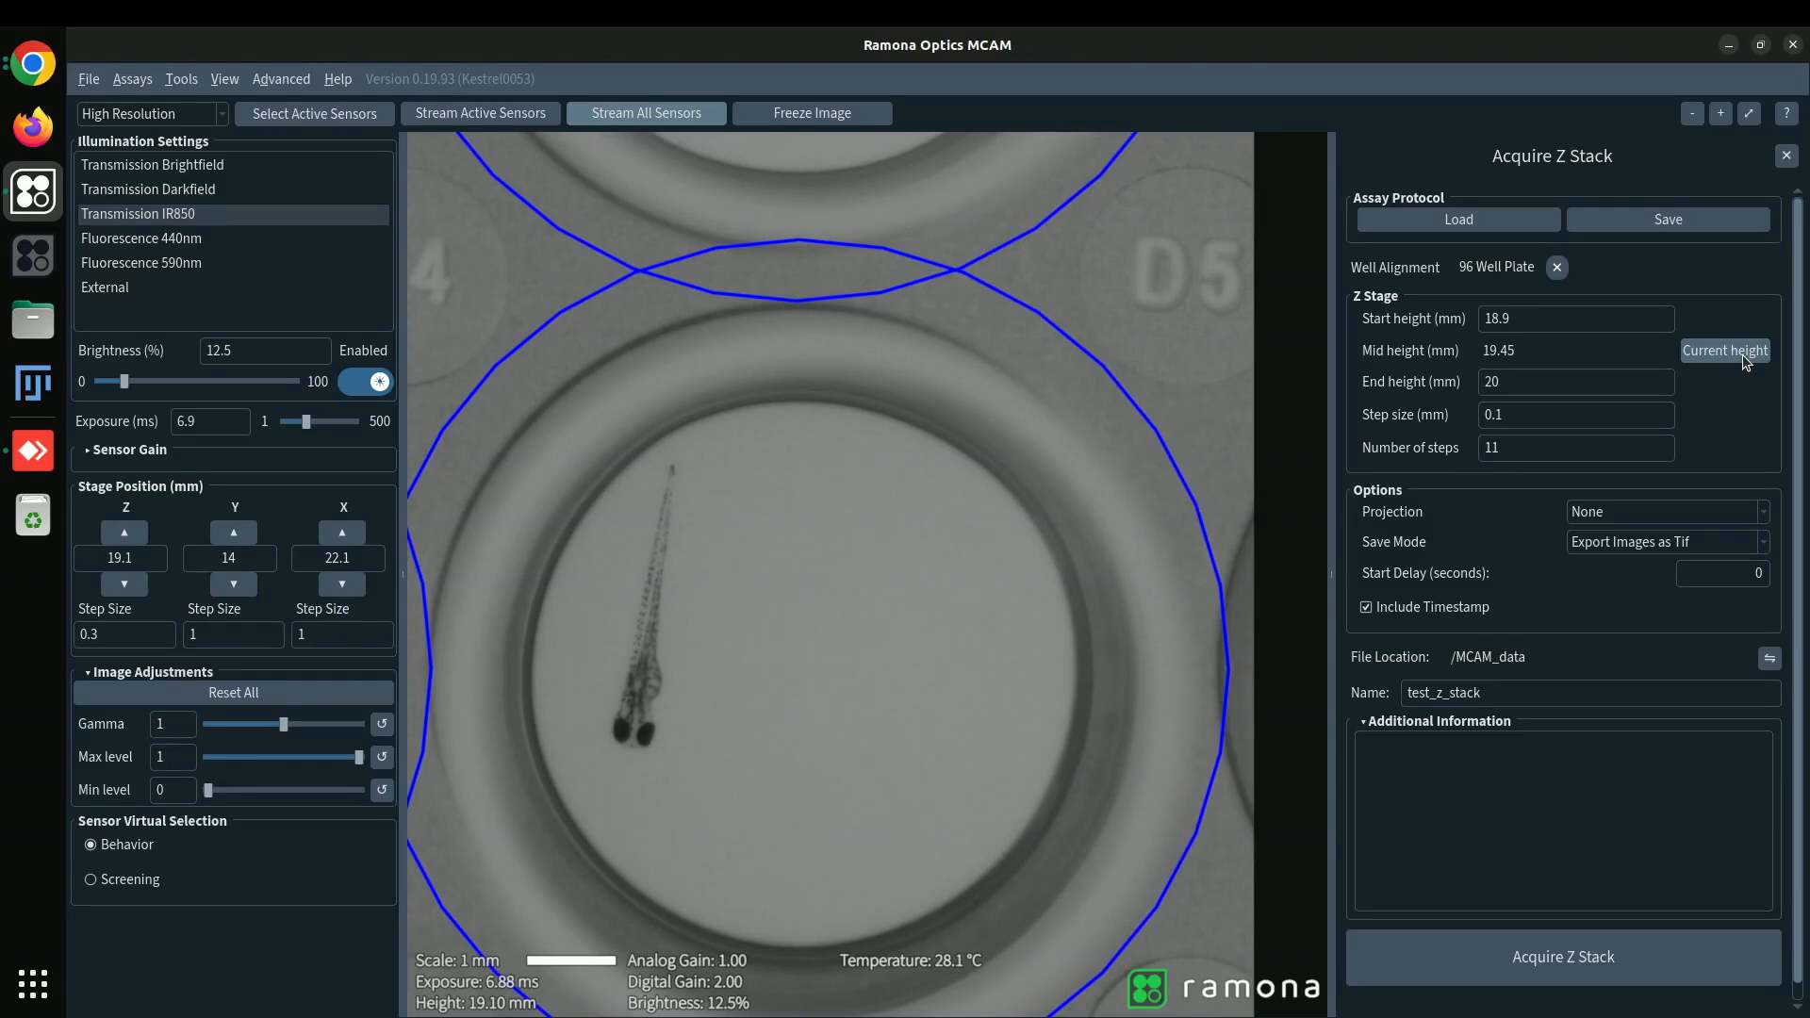
Use the current stage height as the mid height of the Z stack.
left_click(1742, 354)
scroll(933, 673, "down", 5)
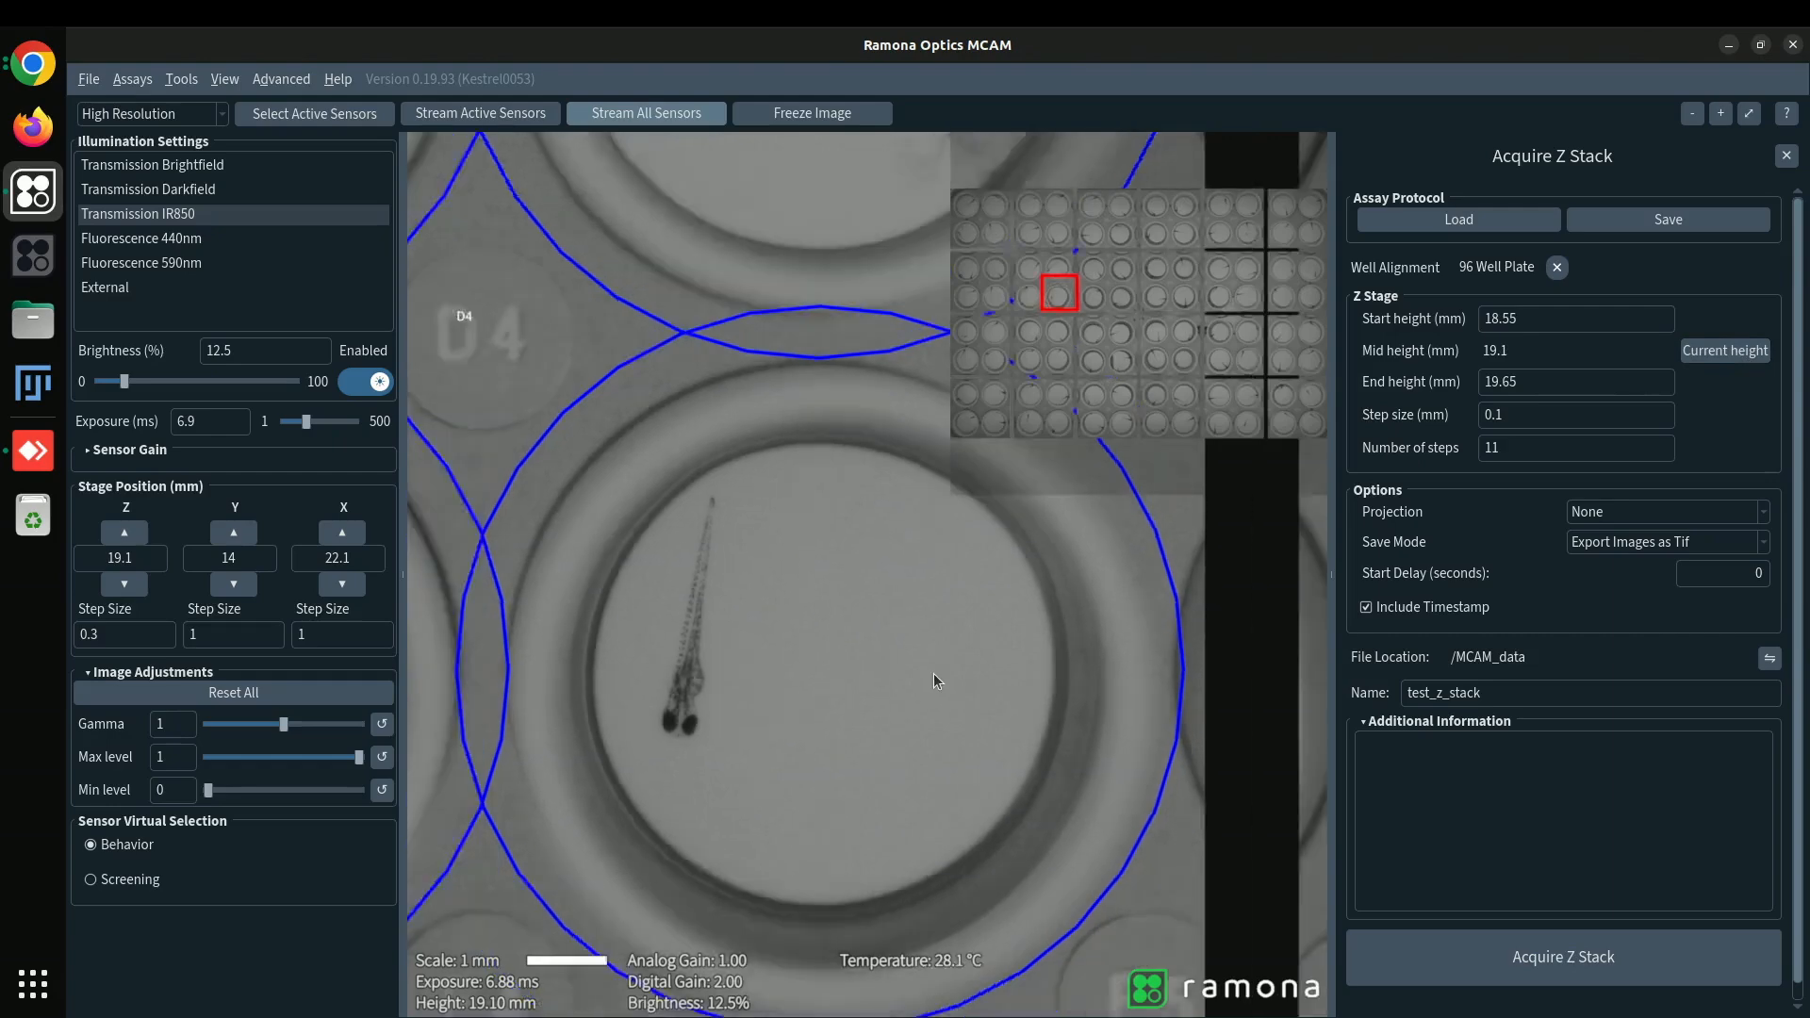
scroll(994, 715, "down", 6)
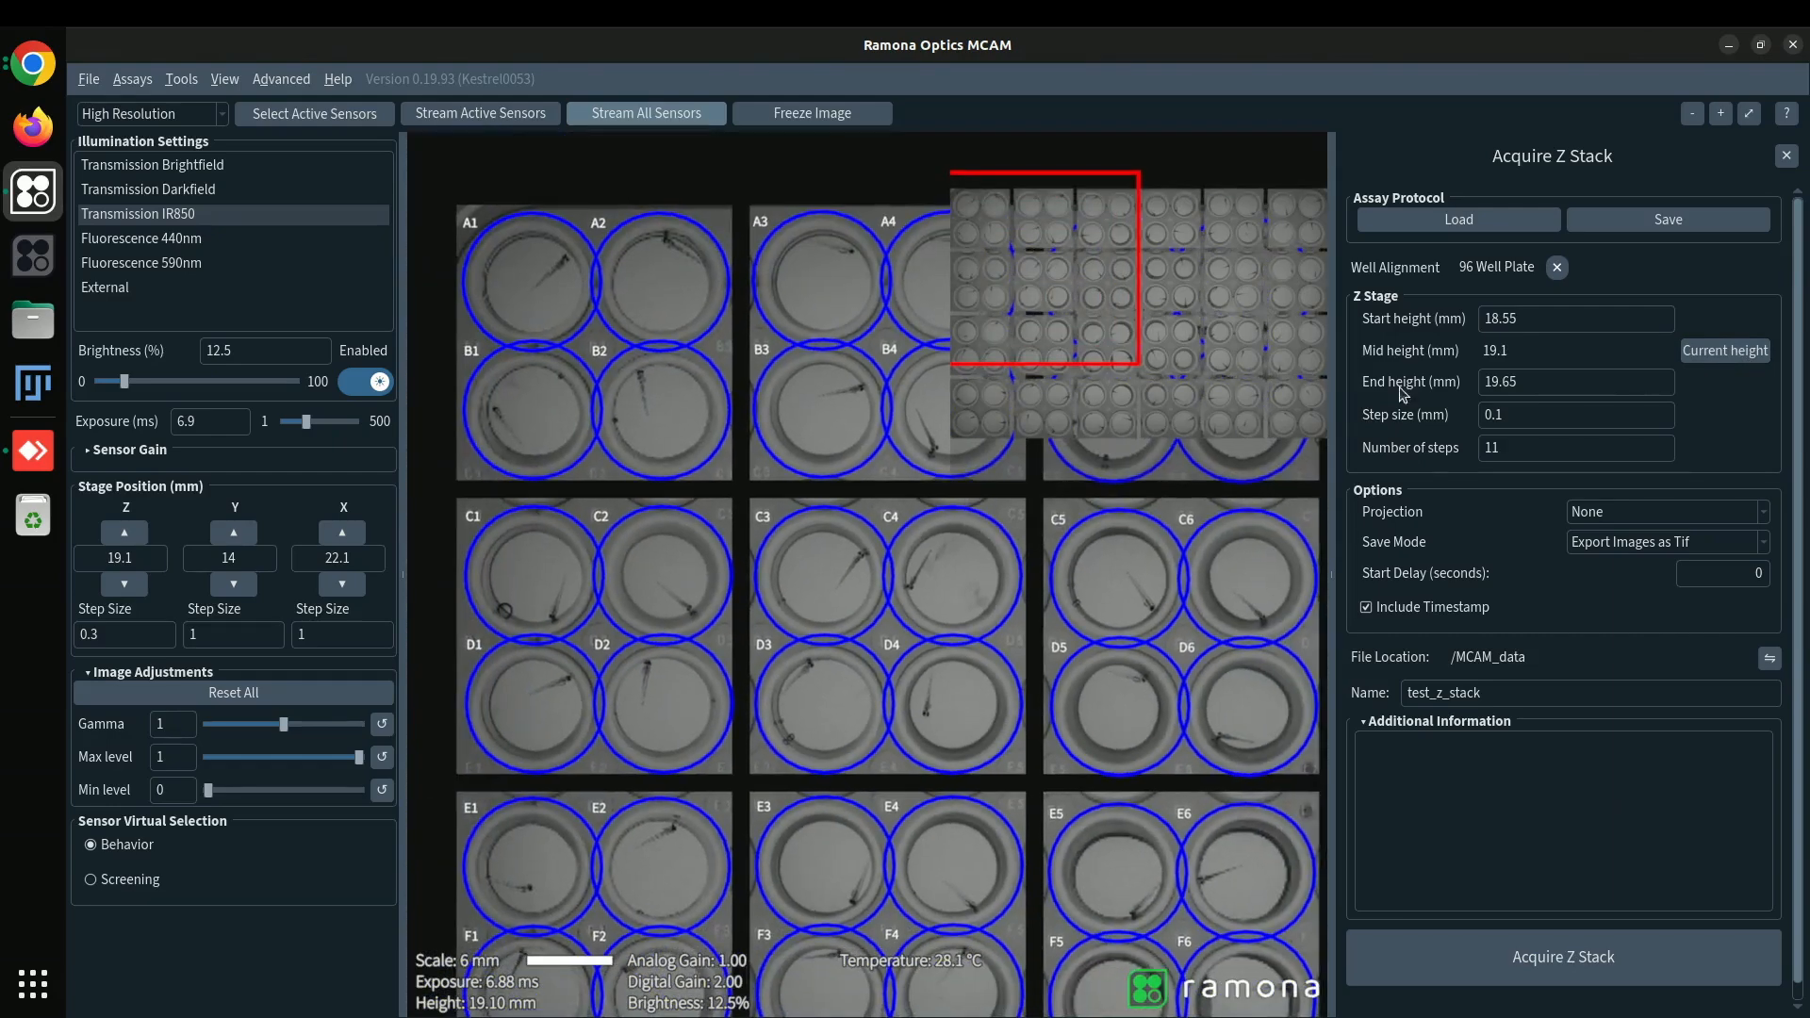
Set the Z stack's start height to 18.1 mm, its end height to 20.1 mm and the number of steps to 7.
double_click(1551, 317)
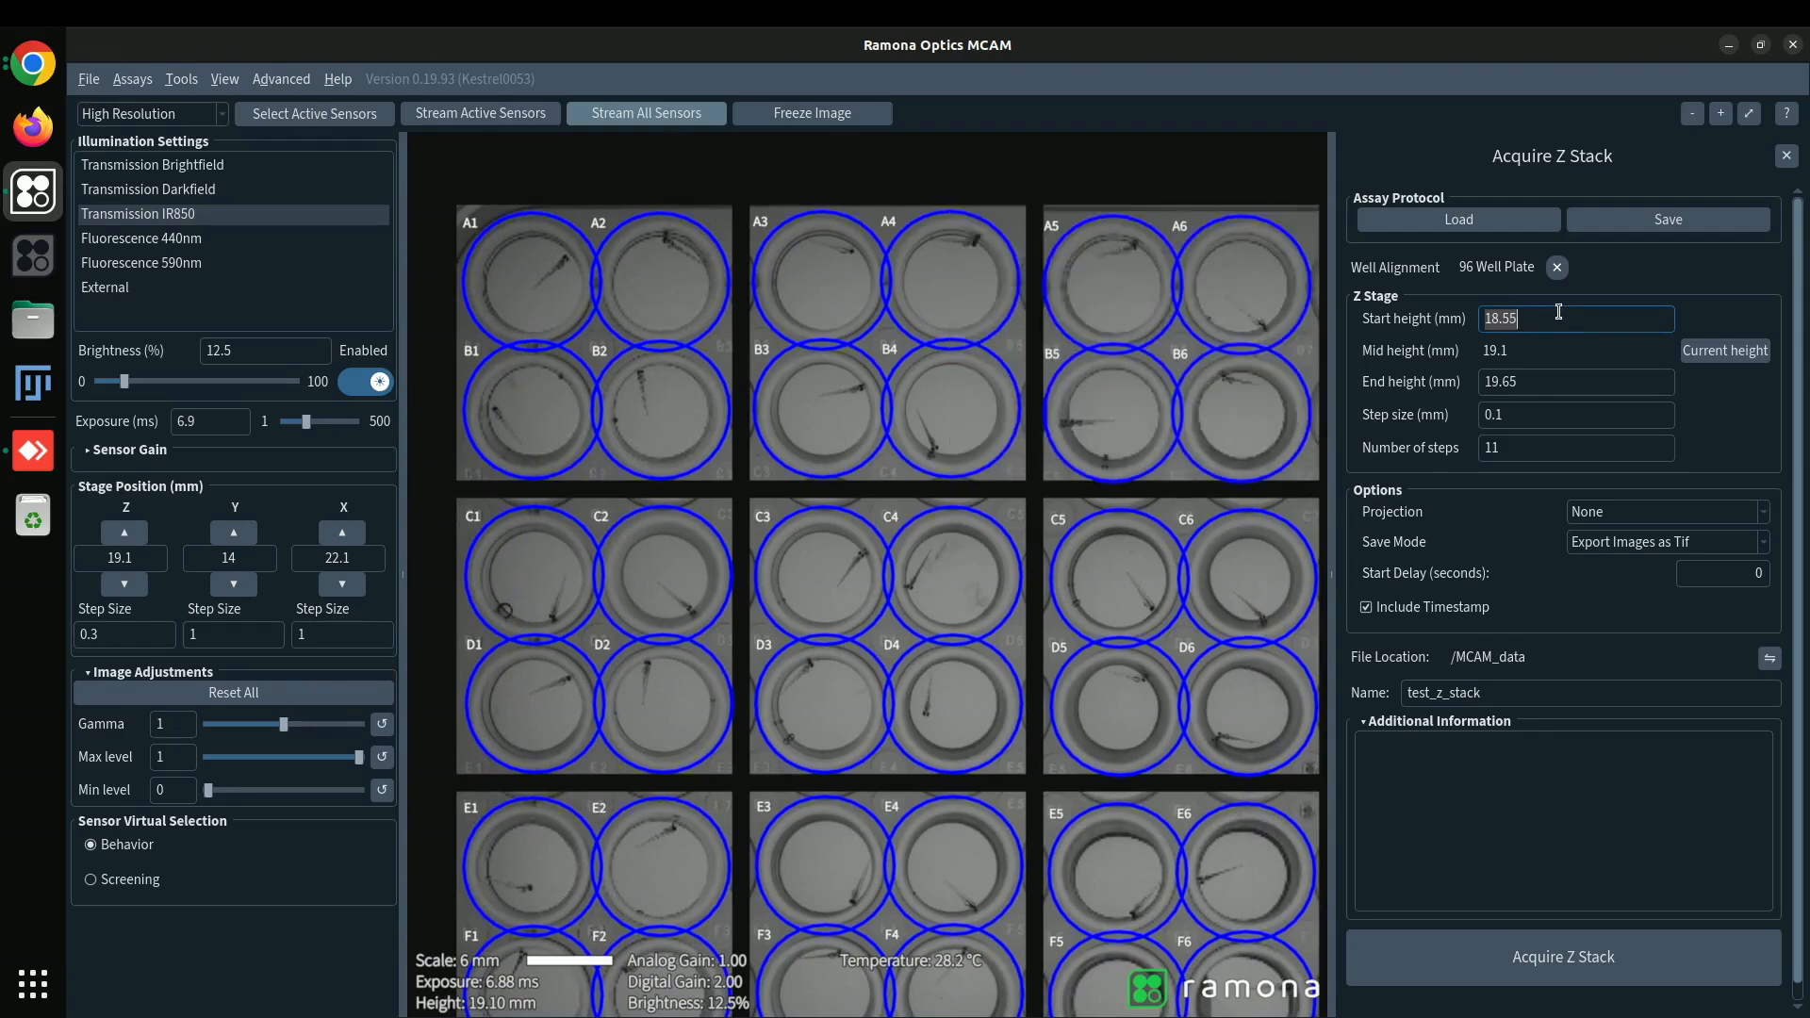
key("BackSpace")
type("18.1")
double_click(1541, 379)
type("20.1")
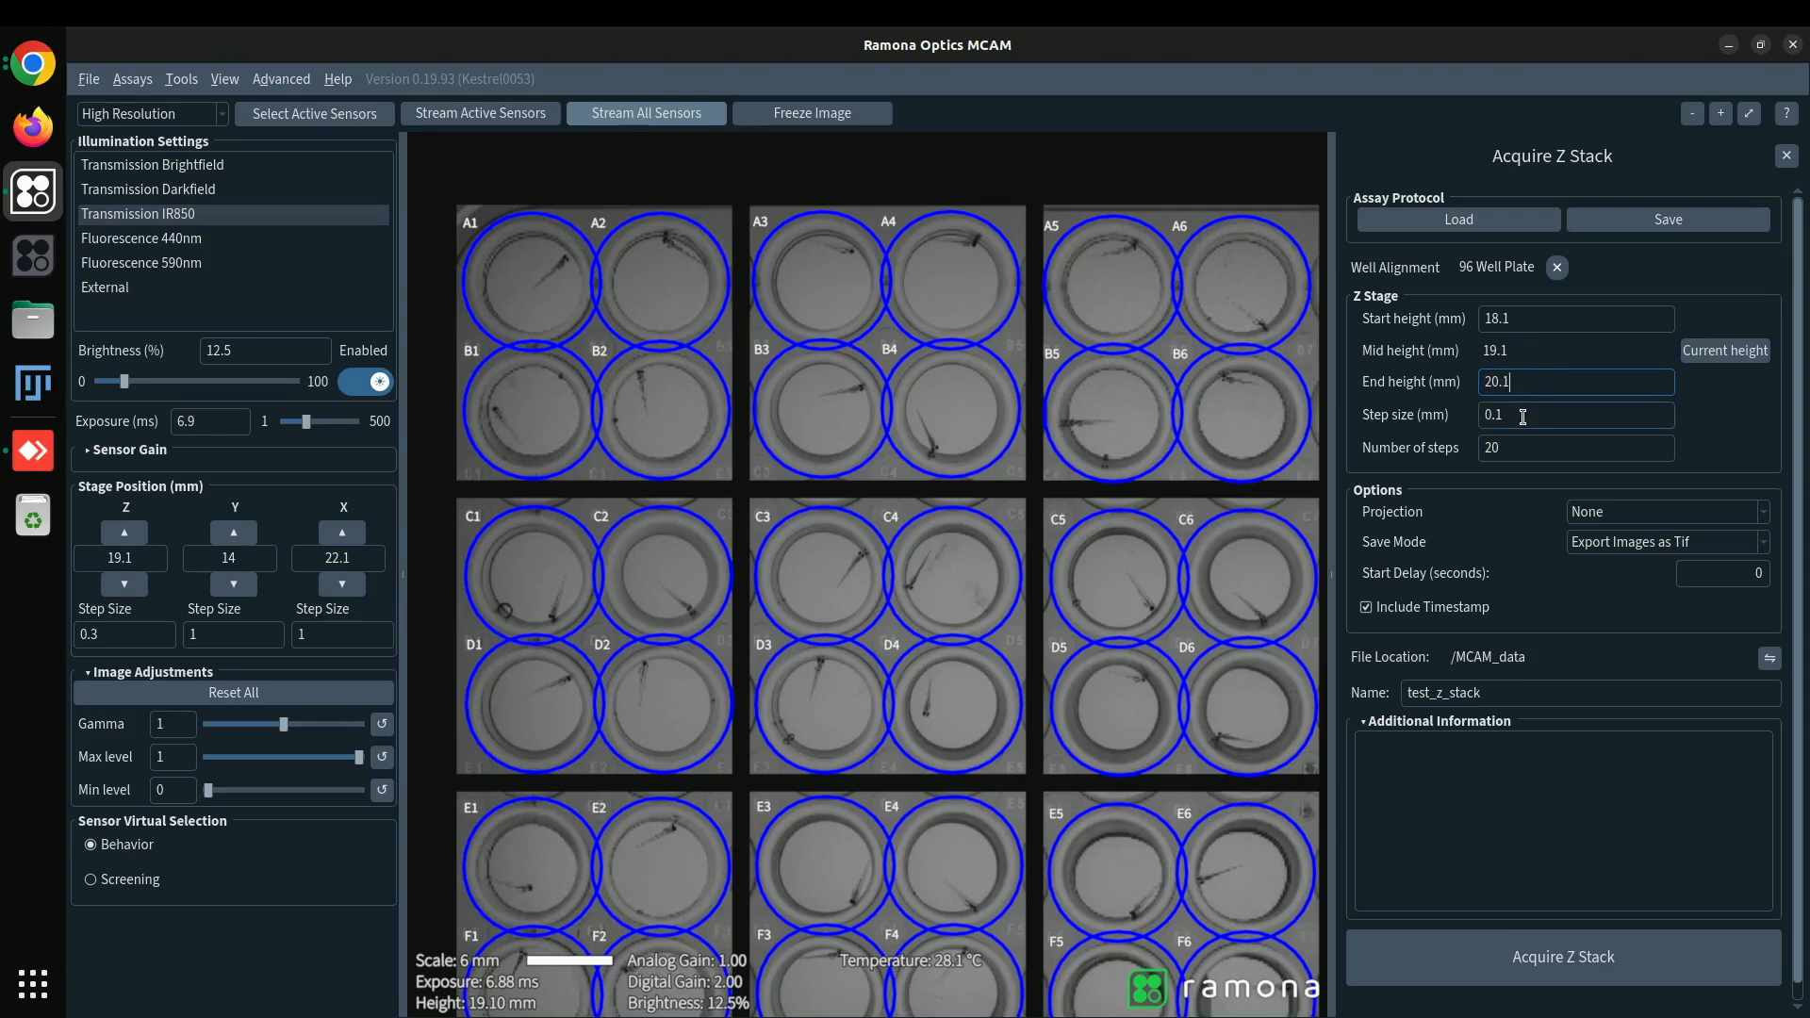
double_click(1519, 446)
type("7")
Choose Export Images as Tif as the save mode and None as the projection.
left_click(1695, 543)
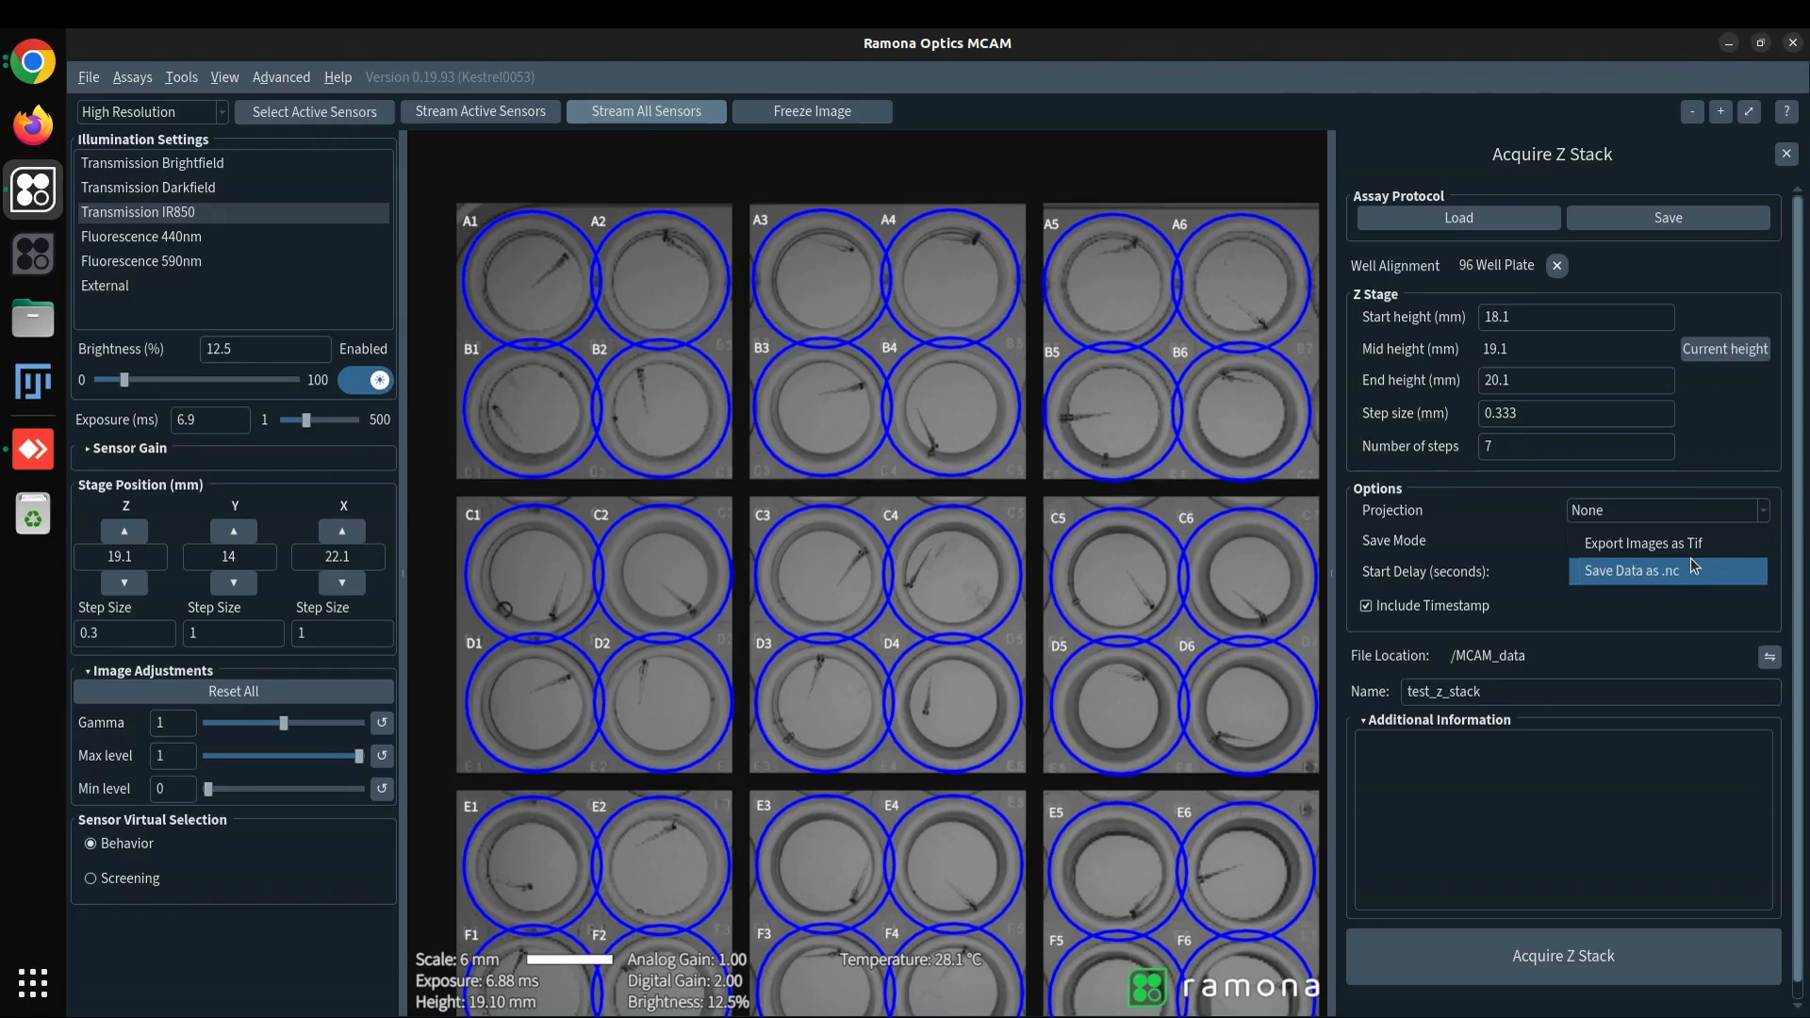
left_click(1531, 522)
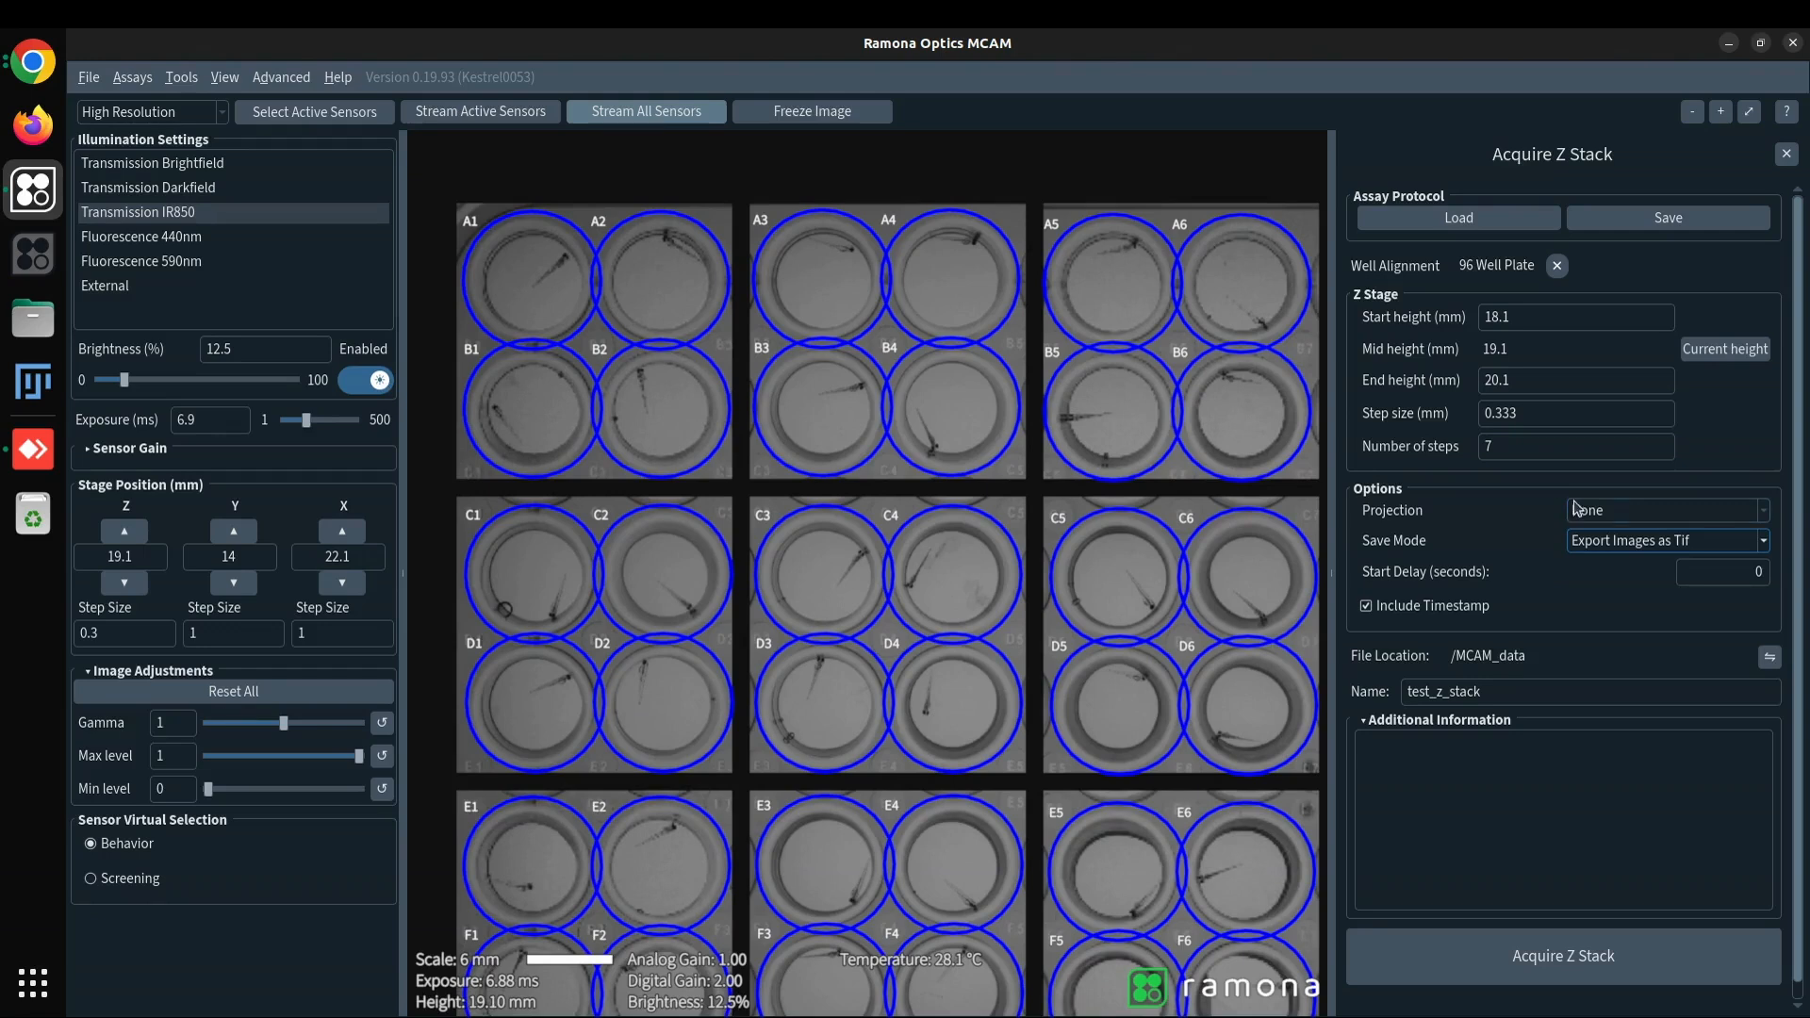
left_click(1625, 510)
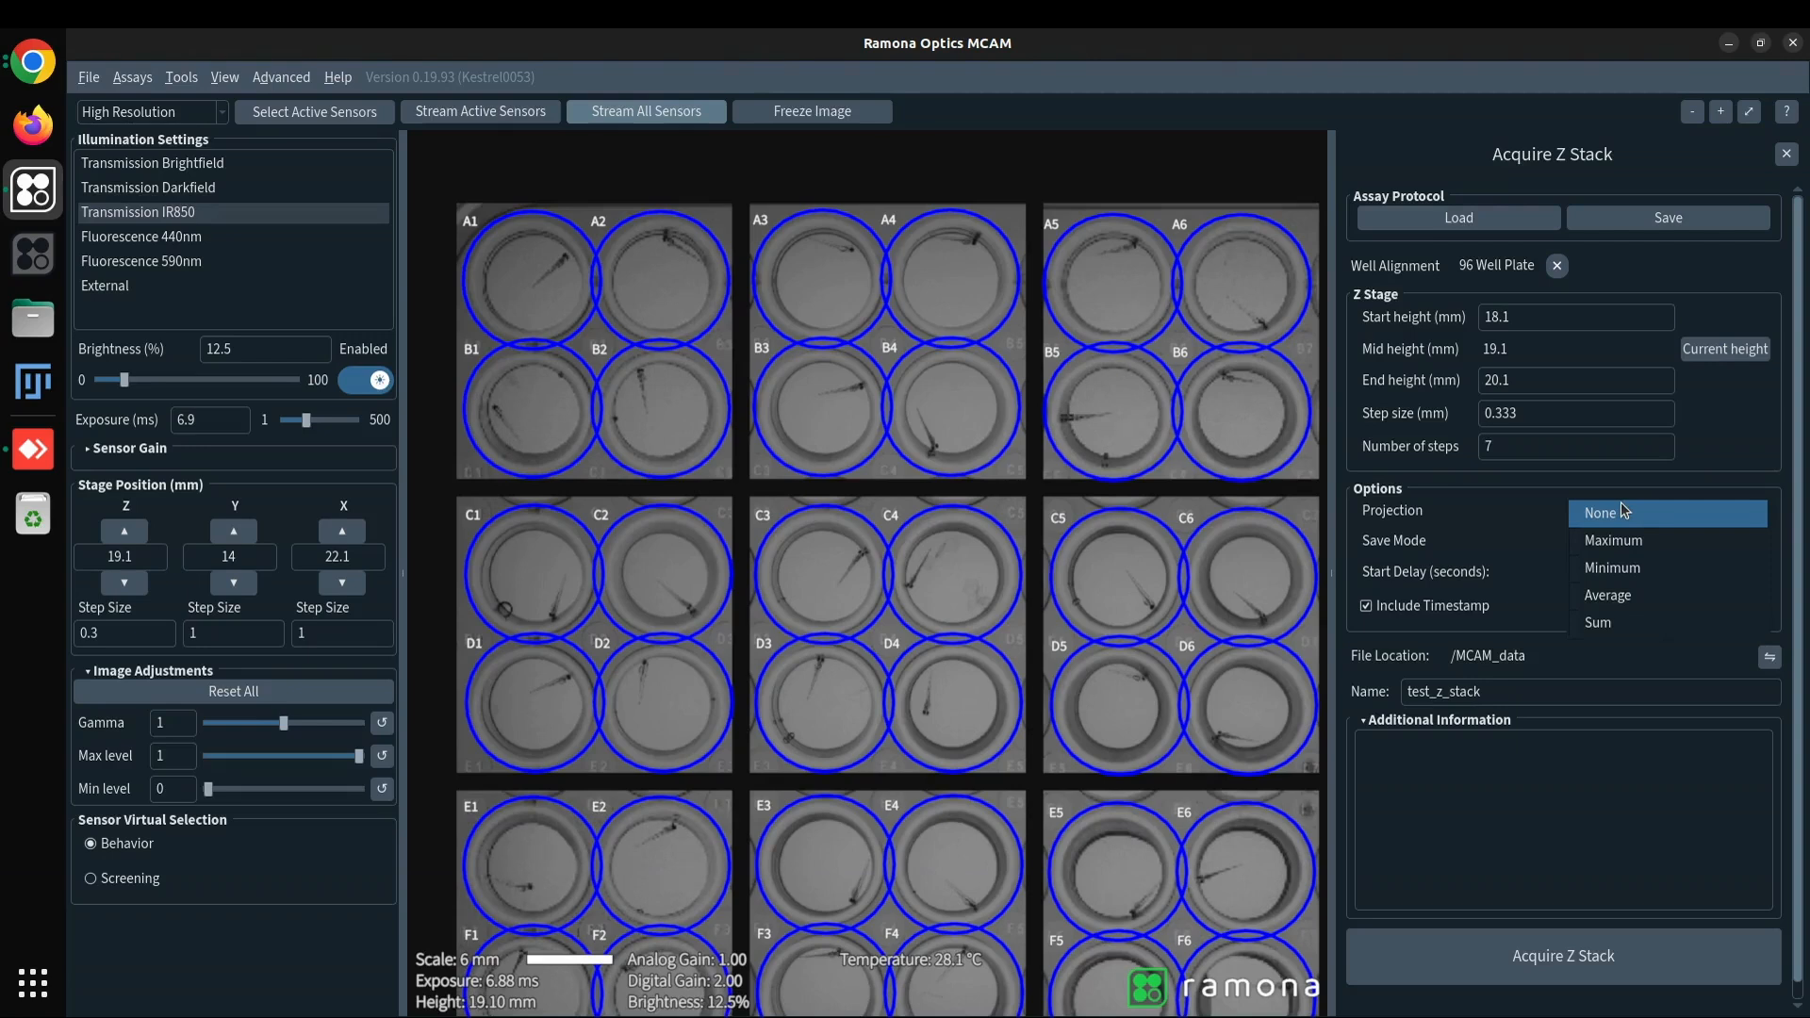
left_click(1624, 510)
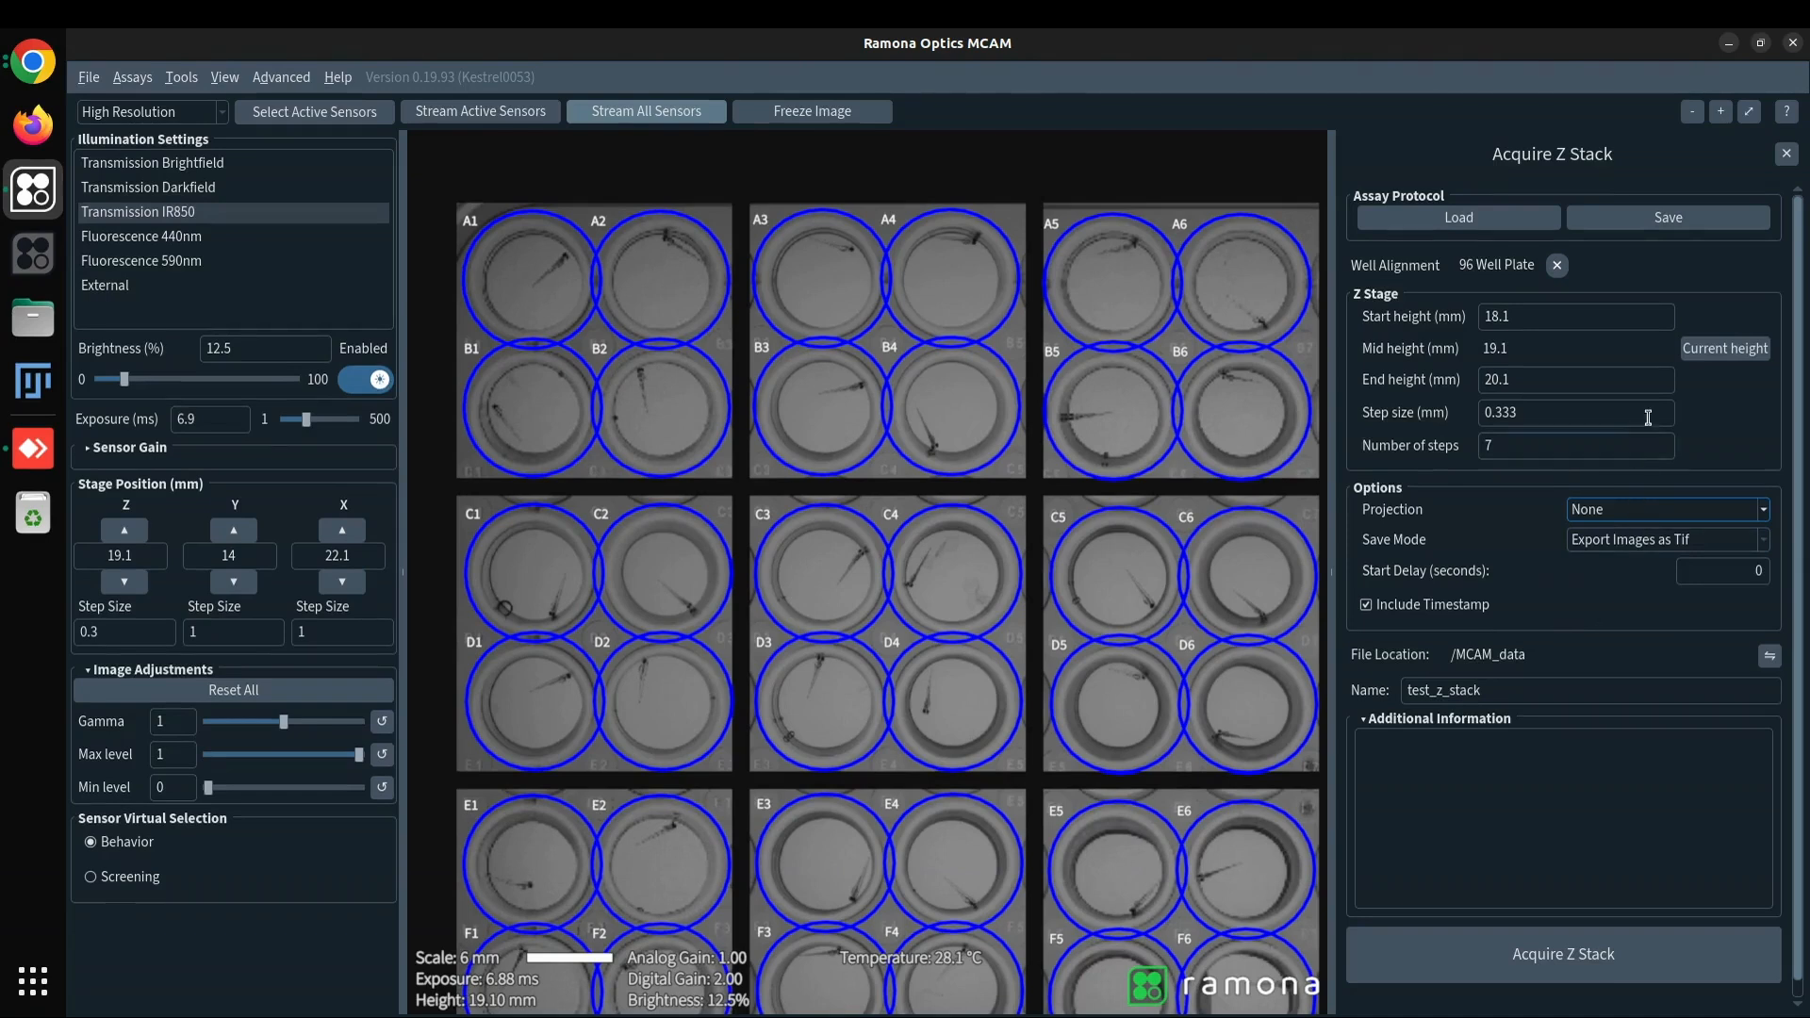
Save the assay protocol as z_stack_protocol.json in MCAM_data, and acquire the Z stack.
left_click(1697, 216)
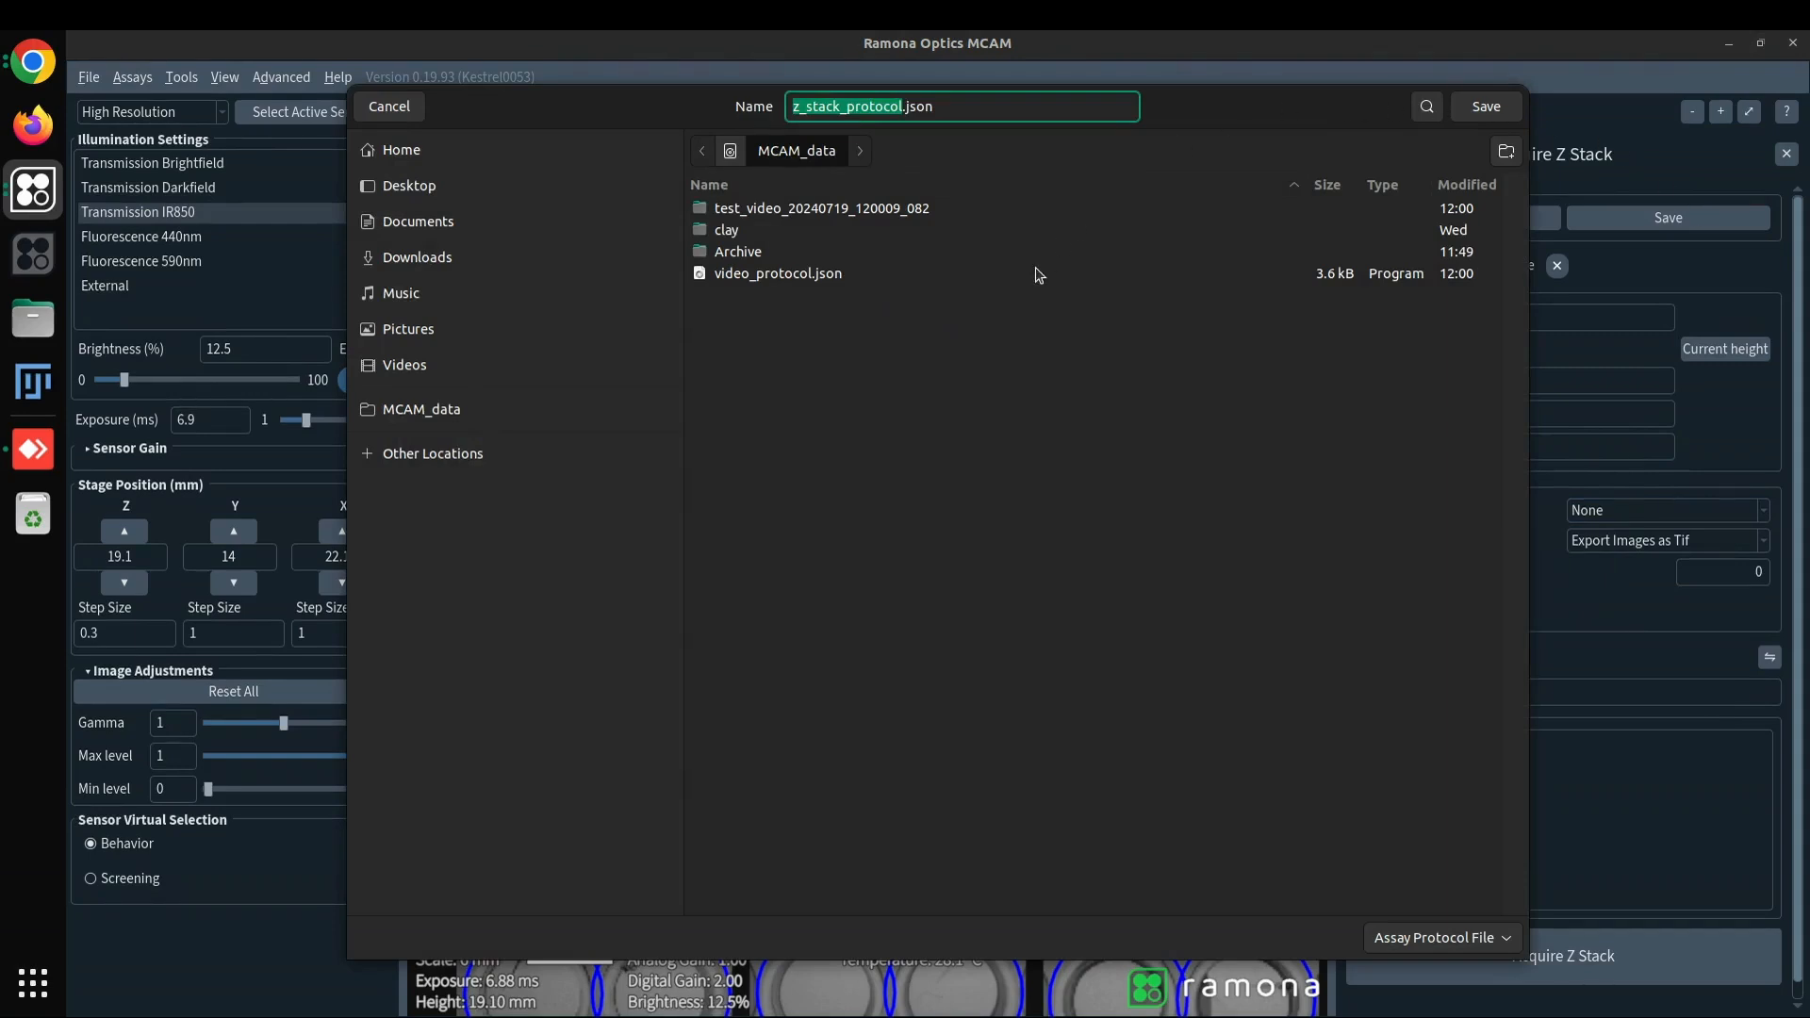
left_click(1485, 109)
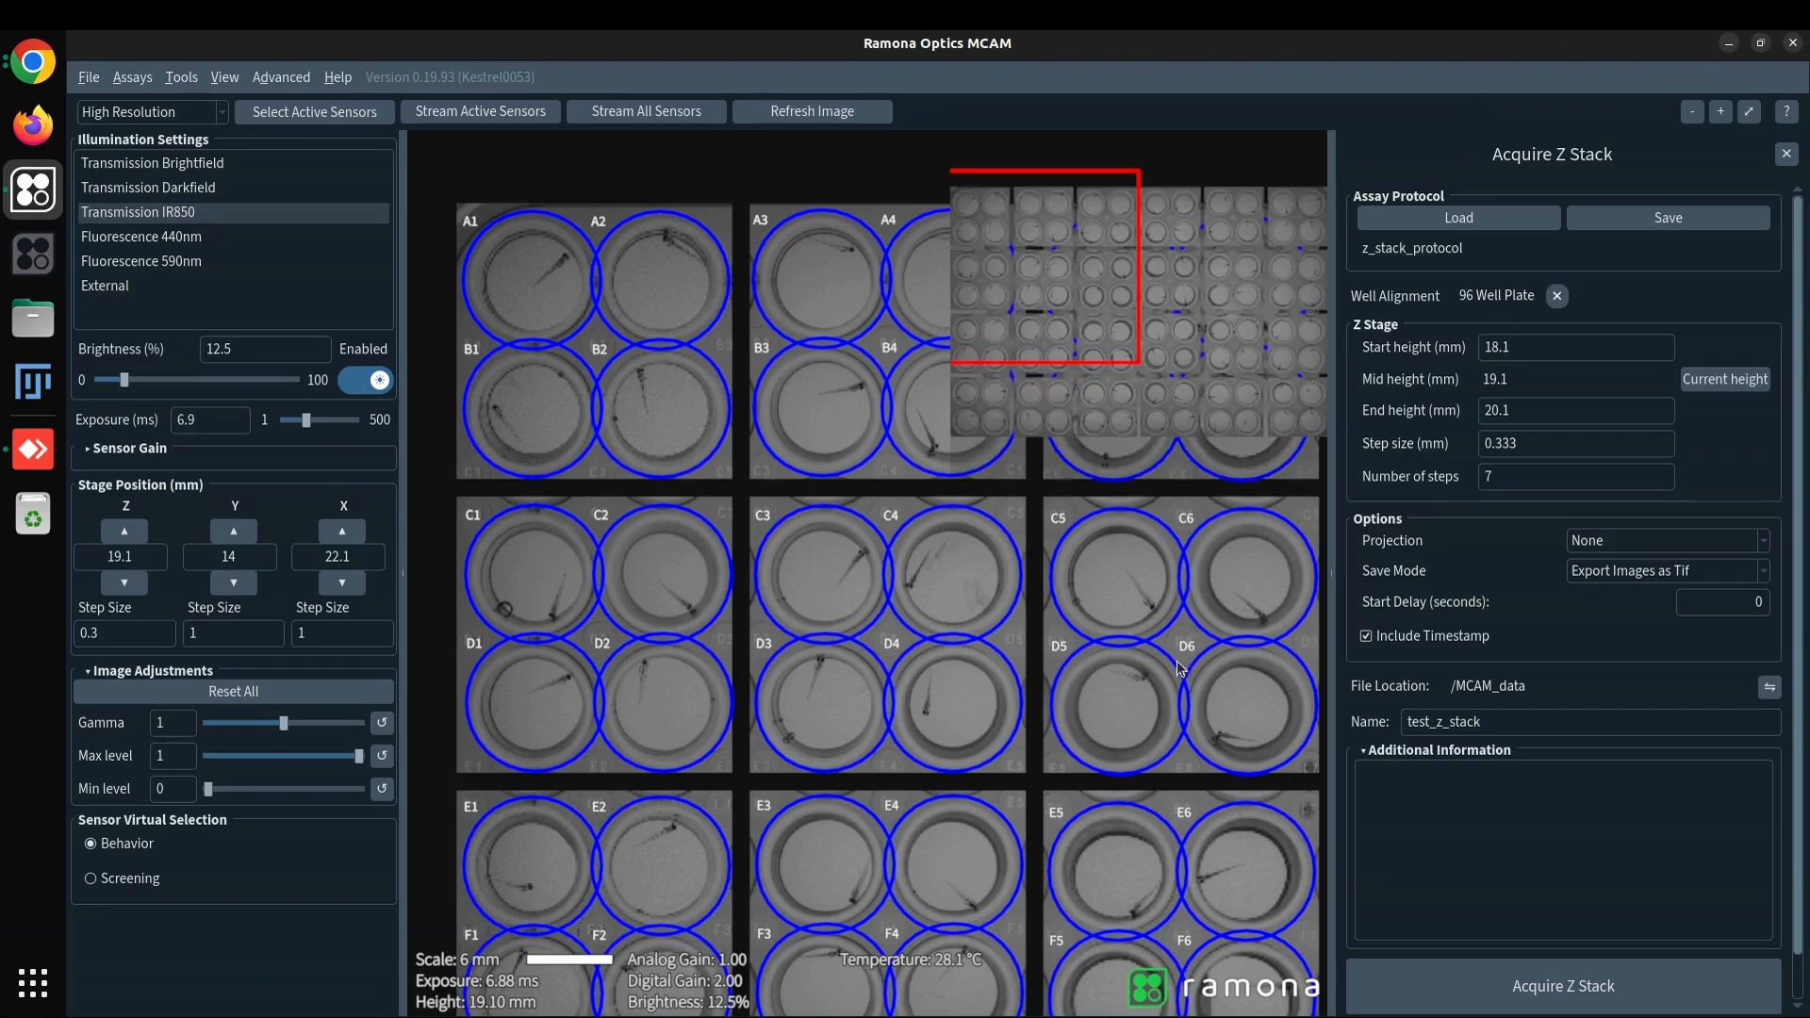
left_click(1652, 964)
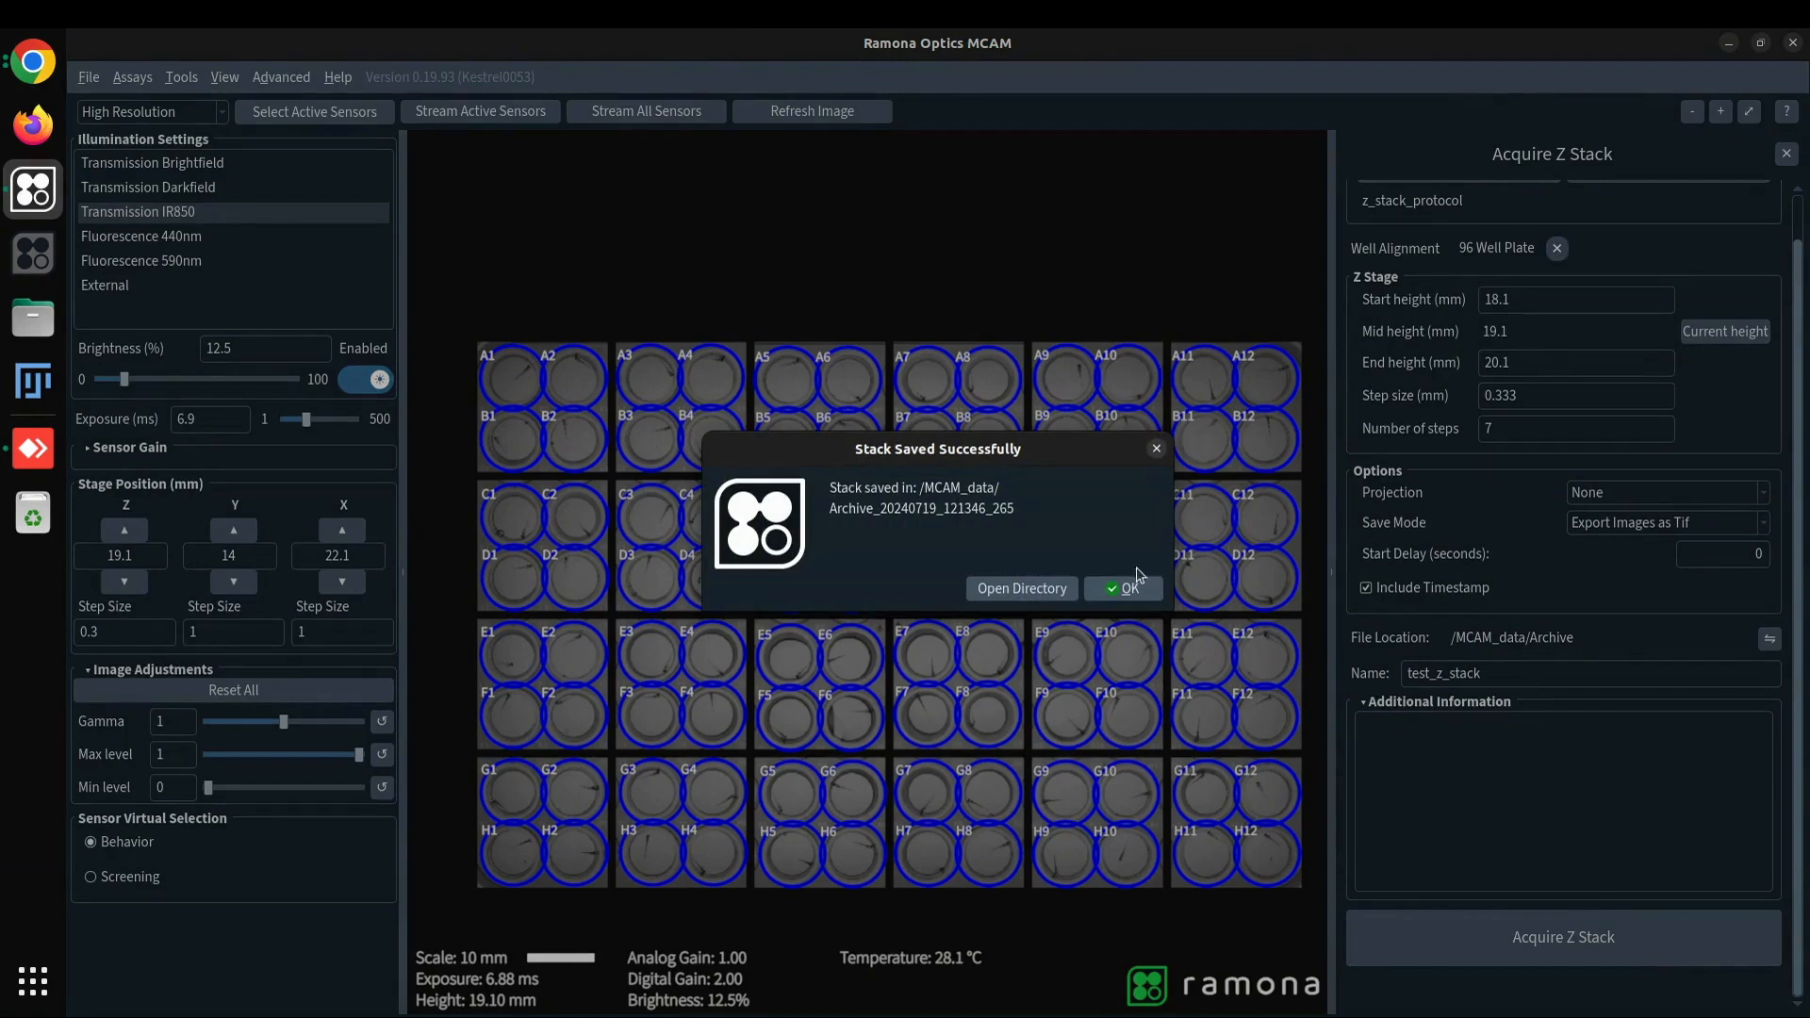
left_click(1120, 591)
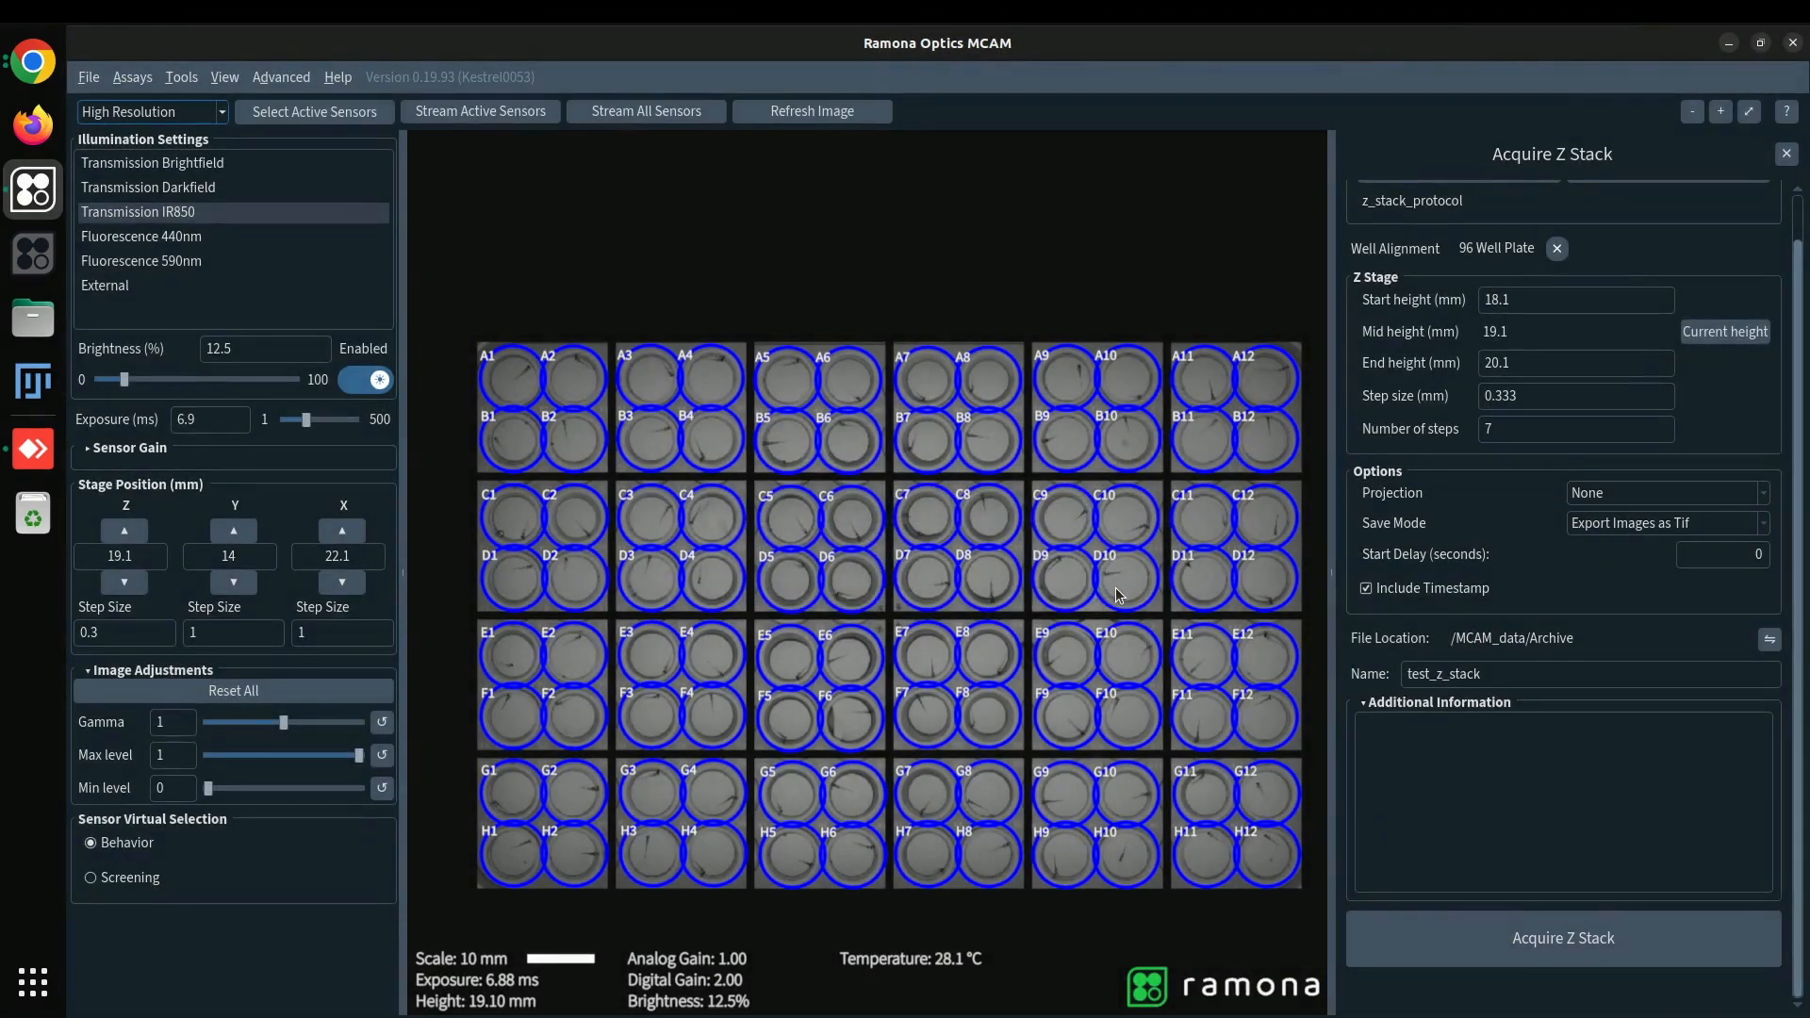